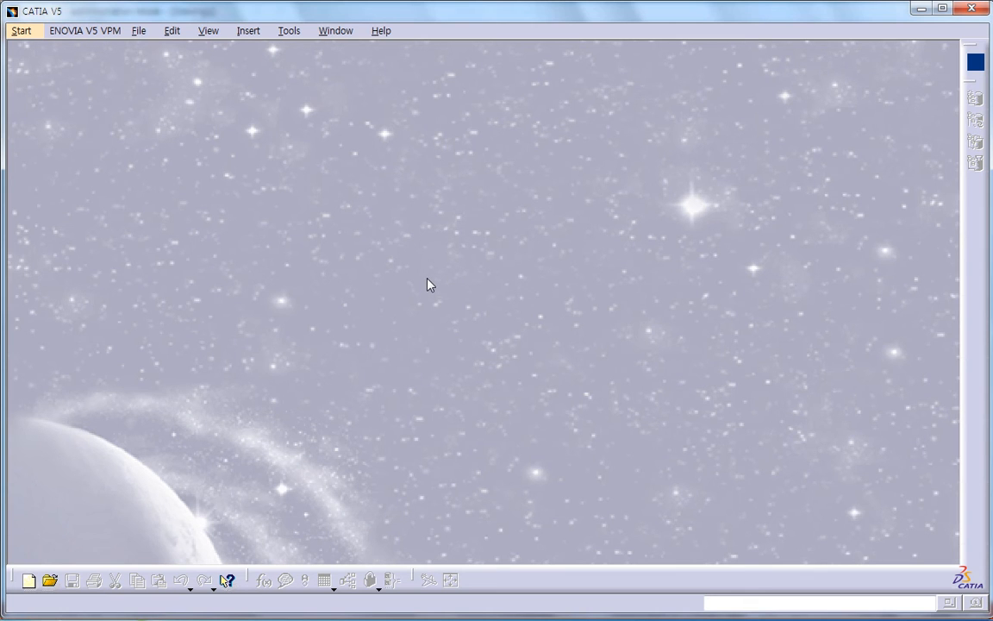
# - Create a new document of the Drawing type
pyautogui.click(137, 31)
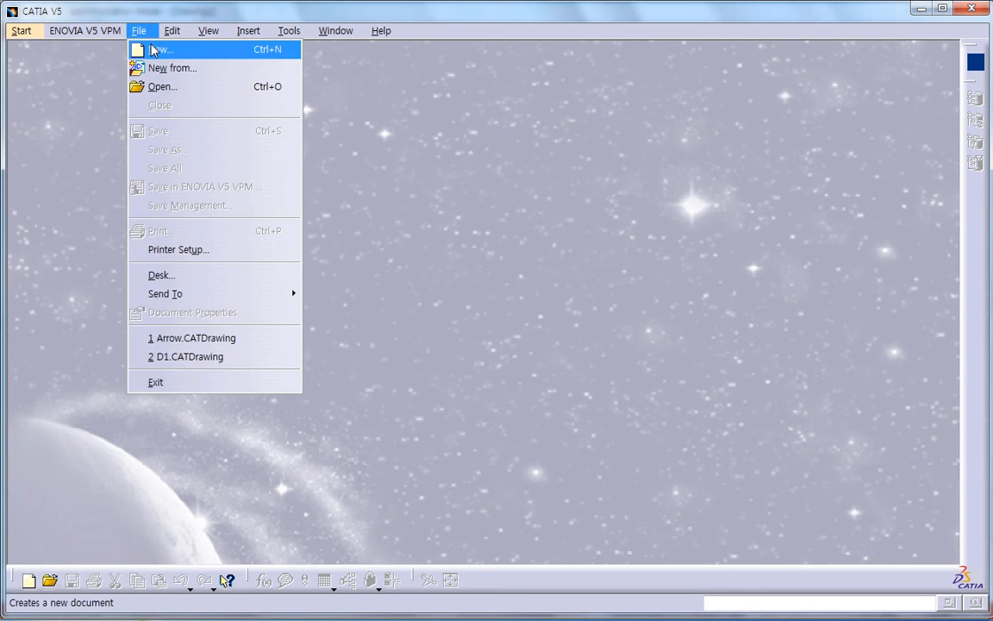
pyautogui.click(160, 47)
pyautogui.moveTo(759, 397); pyautogui.dragTo(681, 304)
pyautogui.click(673, 365)
pyautogui.scroll(-1, 672, 367)
pyautogui.click(666, 377)
pyautogui.scroll(-1, 690, 379)
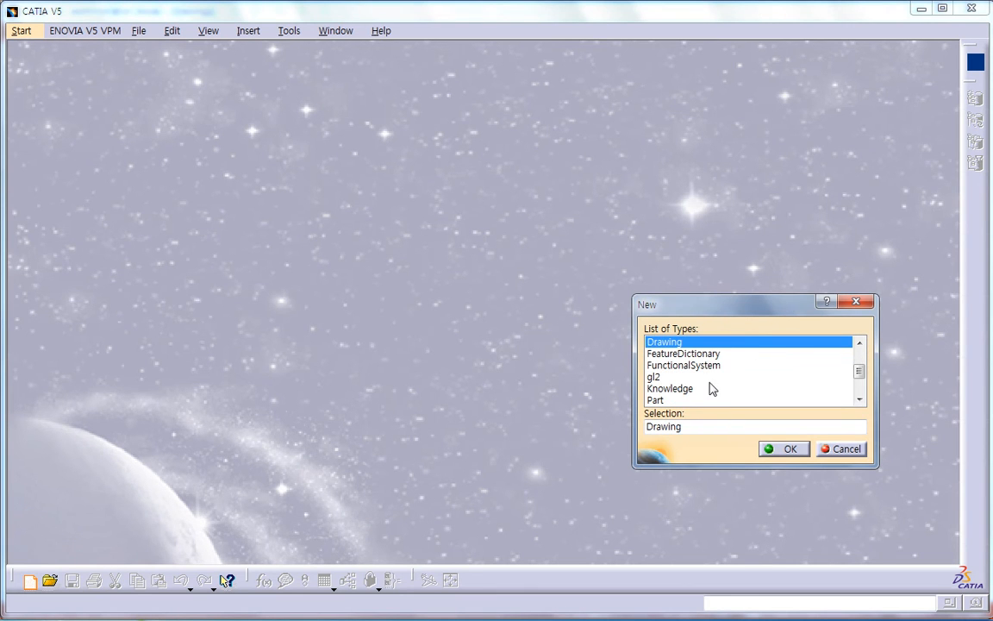
pyautogui.click(786, 448)
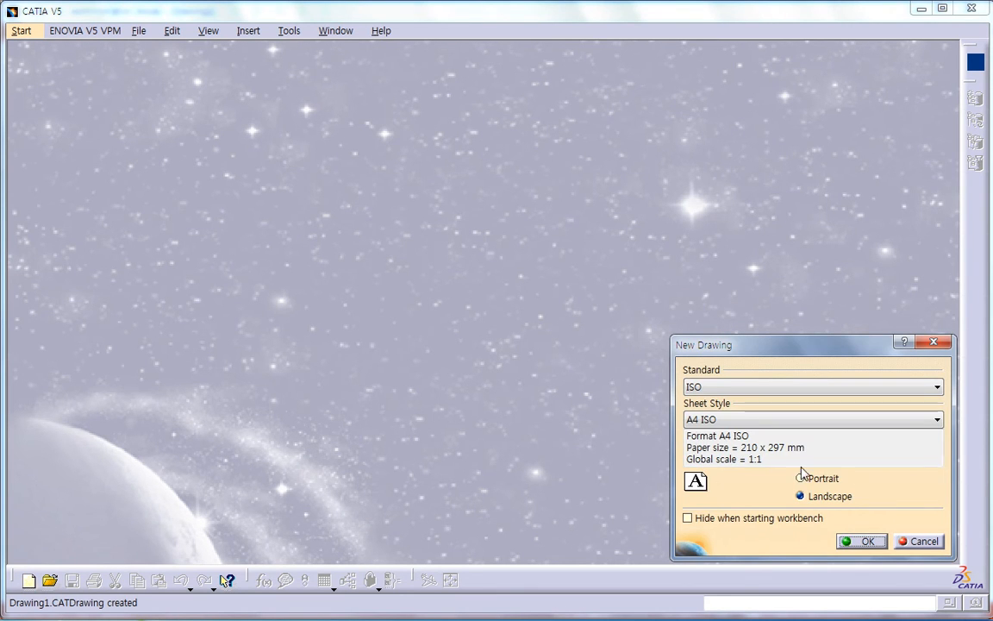
# - Set up the new drawing with the ISO standard and an A4 ISO landscape sheet
pyautogui.click(695, 386)
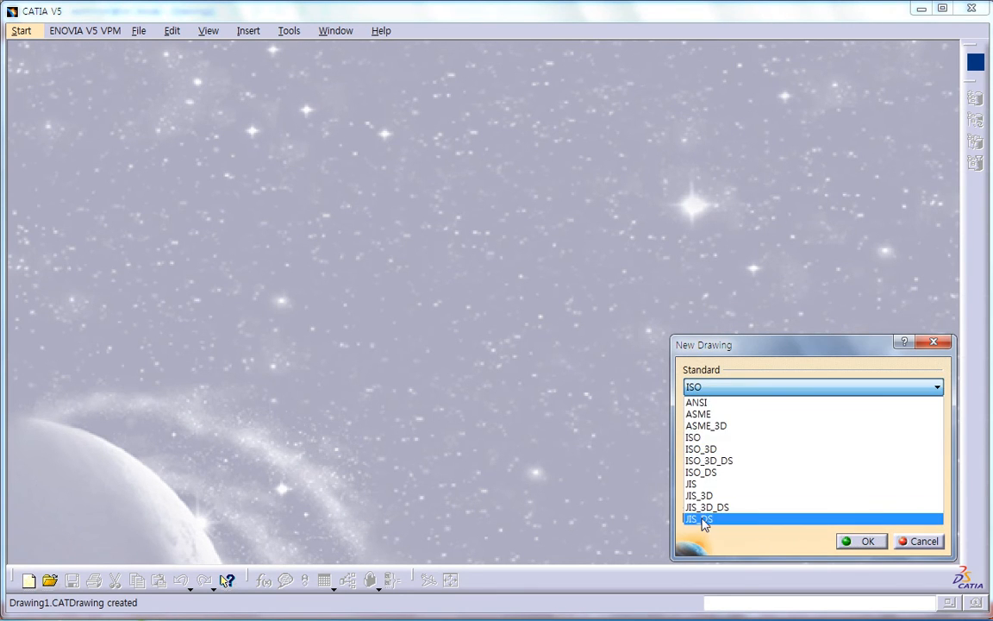
pyautogui.click(703, 438)
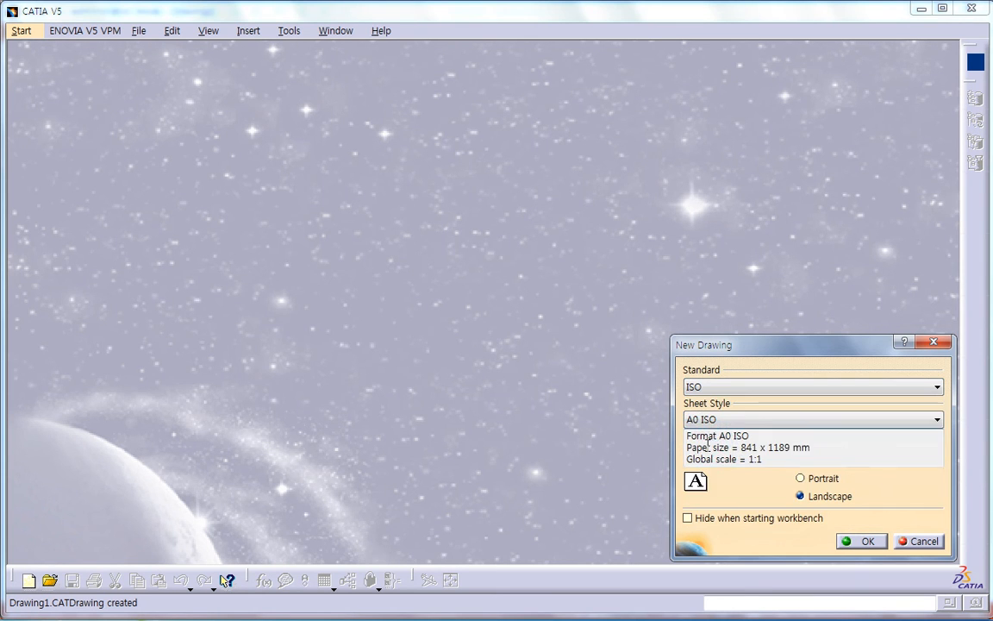
pyautogui.click(709, 419)
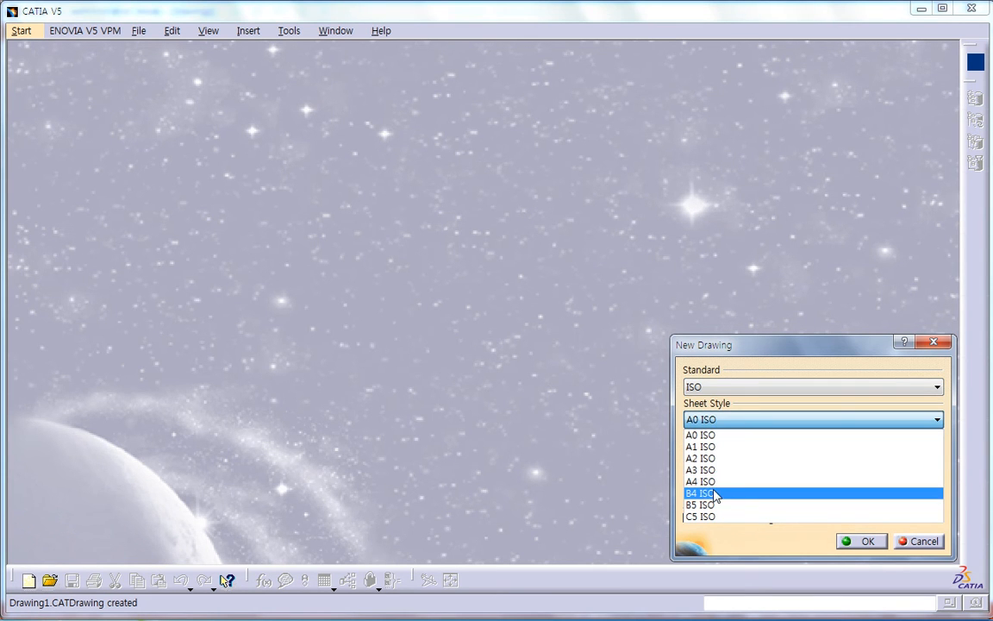
pyautogui.click(711, 482)
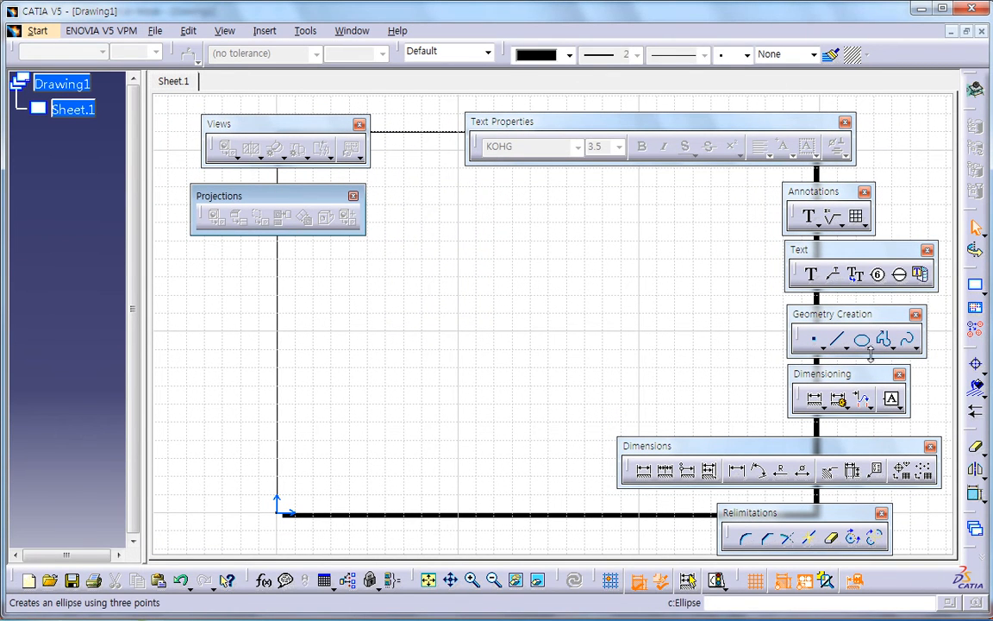
# - Draw a circle with a radius of about 42 mm near the middle of the sheet
pyautogui.click(866, 347)
pyautogui.moveTo(806, 358); pyautogui.dragTo(649, 247)
pyautogui.click(671, 248)
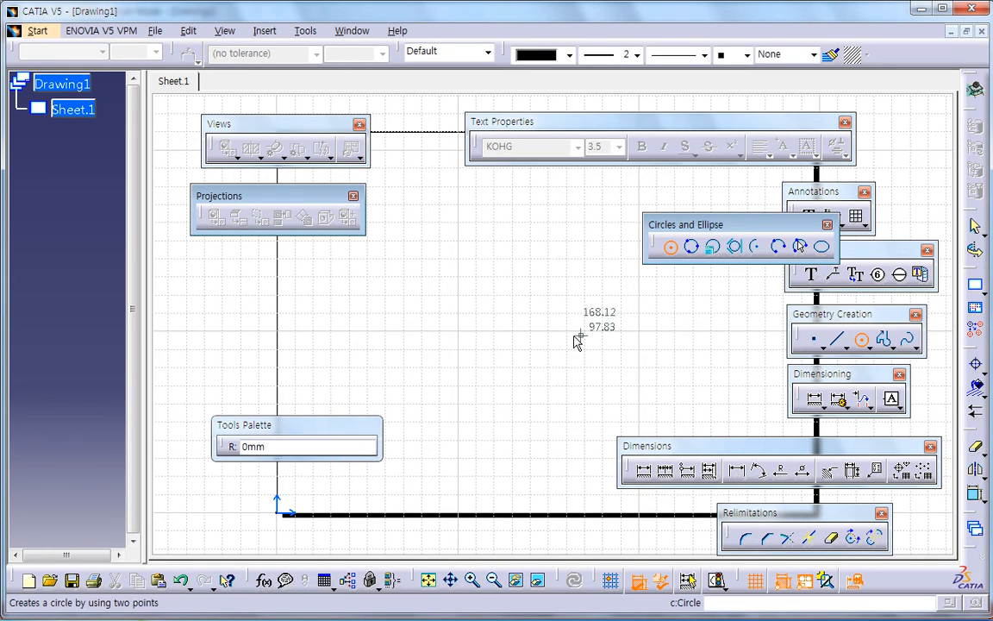
pyautogui.moveTo(554, 341); pyautogui.dragTo(508, 357, button='middle')
pyautogui.click(474, 327)
pyautogui.click(505, 397)
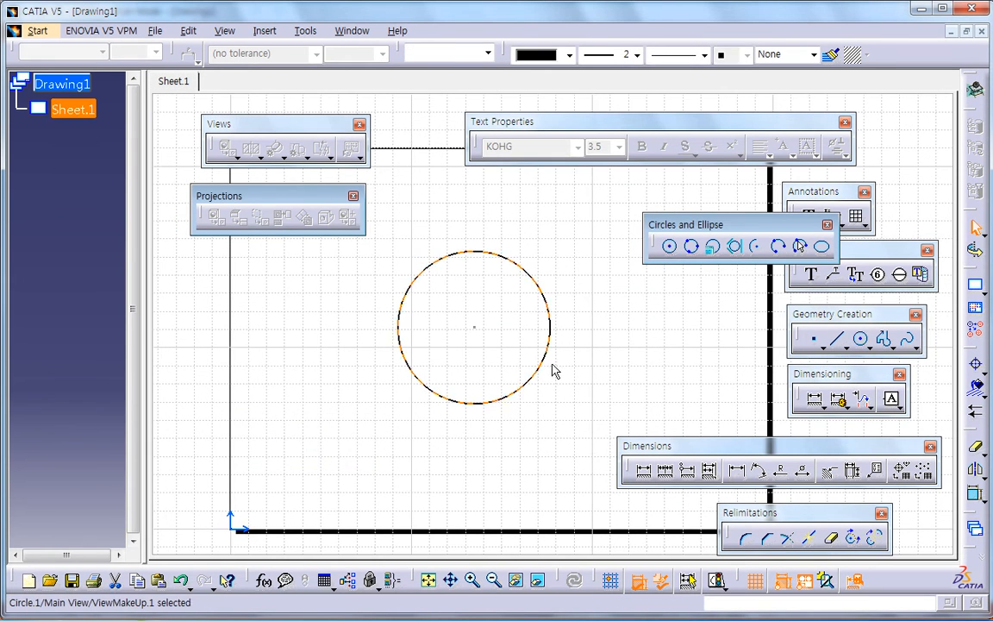
pyautogui.moveTo(608, 342); pyautogui.dragTo(526, 378, button='middle')
pyautogui.click(528, 377)
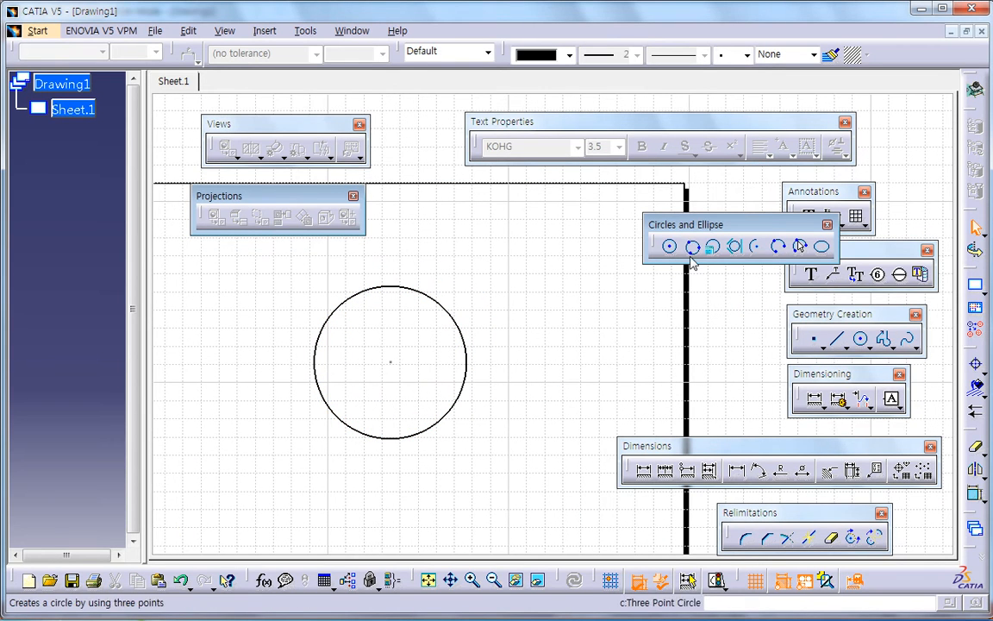
# - Dimension the circle's radius, placing the value outside the circle at its upper right
pyautogui.click(643, 472)
pyautogui.click(467, 340)
pyautogui.click(514, 320)
pyautogui.moveTo(500, 338); pyautogui.dragTo(520, 347, button='middle')
pyautogui.rightClick(500, 326)
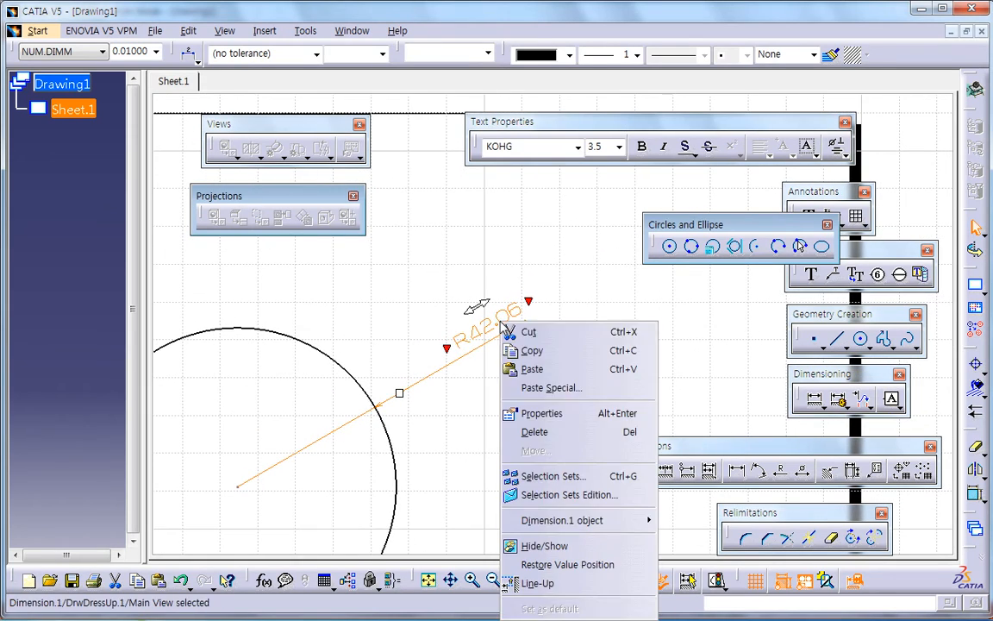
pyautogui.click(510, 411)
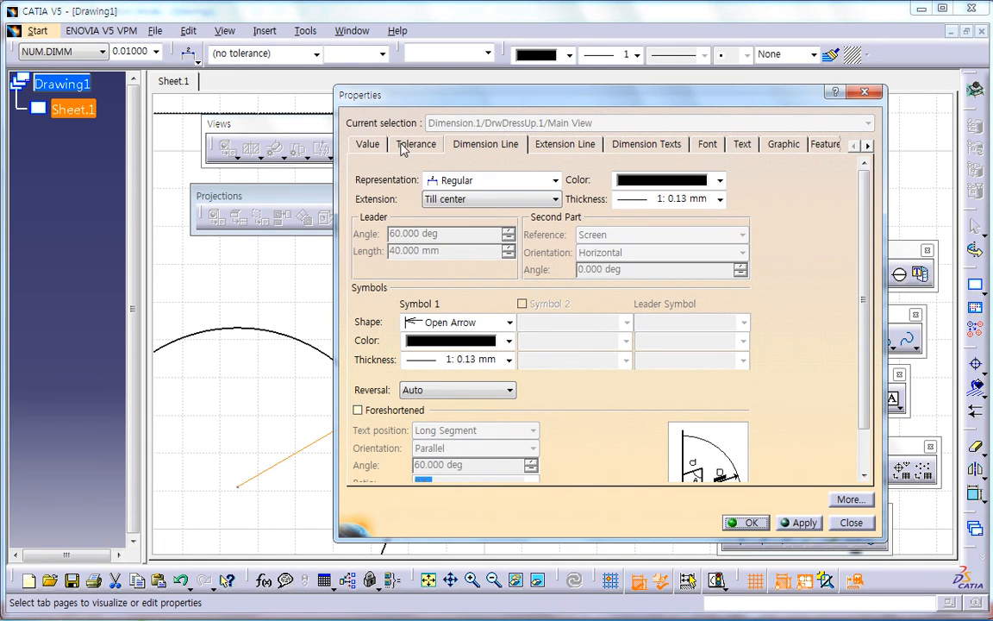
pyautogui.moveTo(536, 97); pyautogui.dragTo(677, 102)
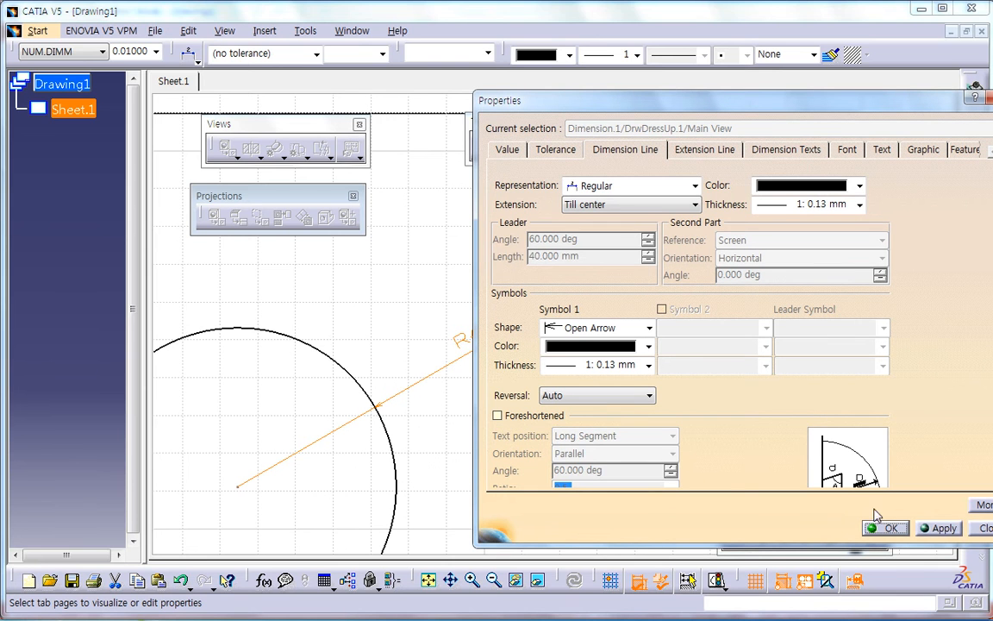
pyautogui.click(984, 529)
# - Change the radius dimension's line representation to Two Parts and apply it
pyautogui.moveTo(559, 416); pyautogui.dragTo(377, 383, button='middle')
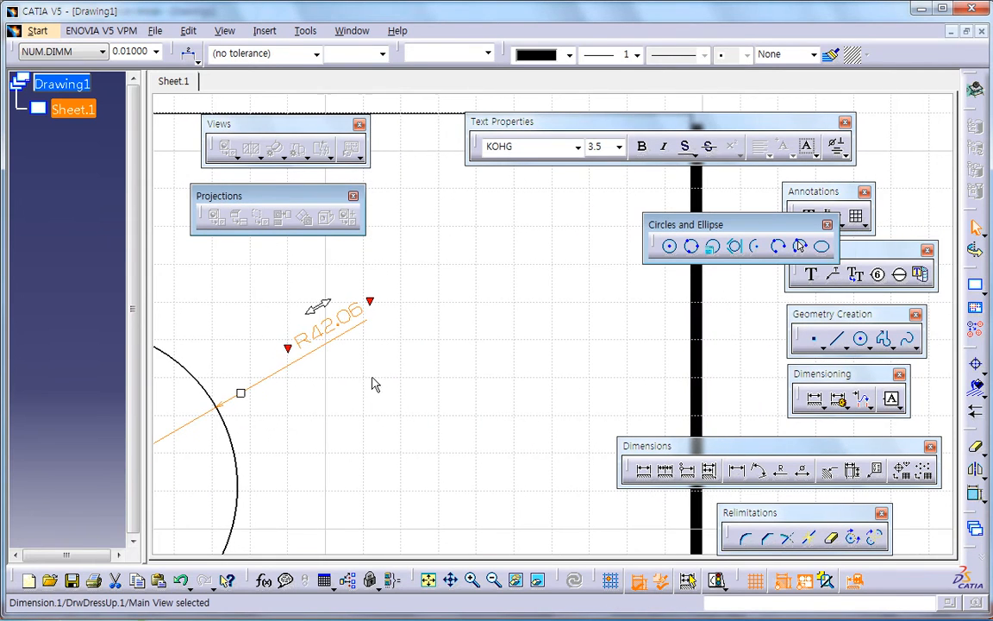
pyautogui.rightClick(355, 322)
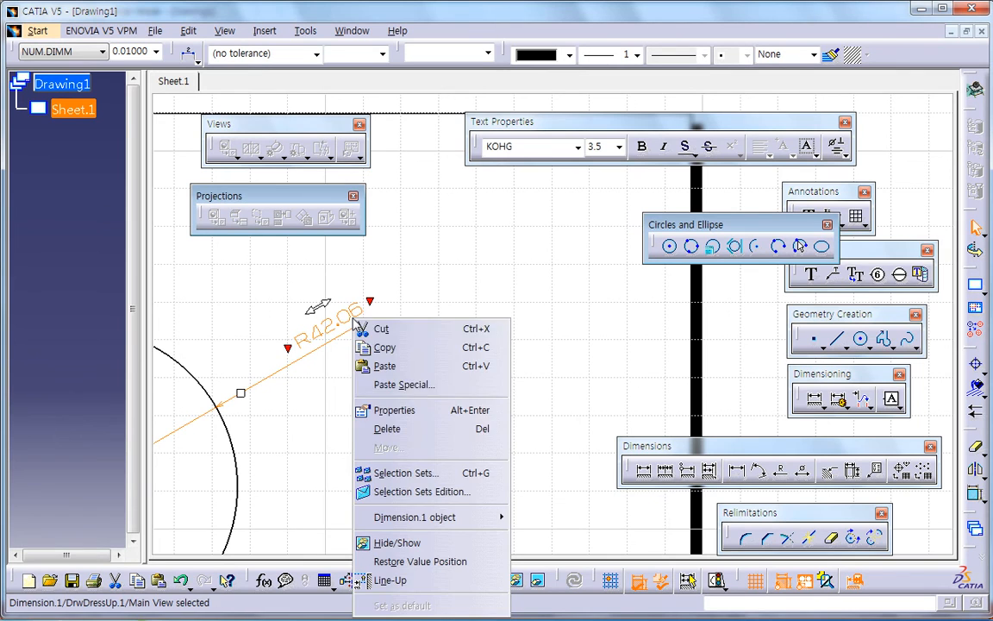
pyautogui.click(394, 410)
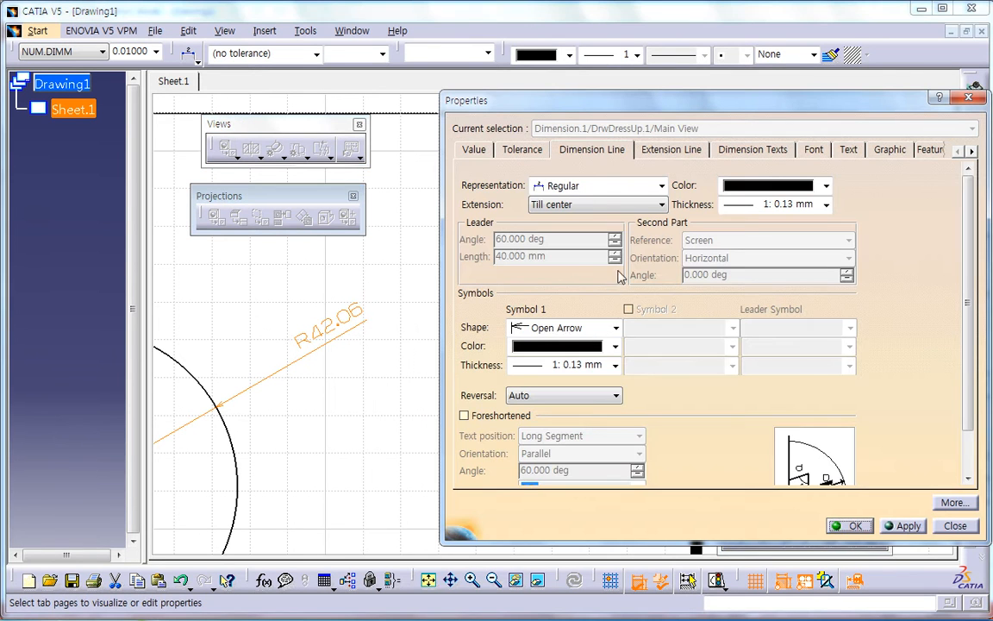
pyautogui.moveTo(529, 102); pyautogui.dragTo(507, 98)
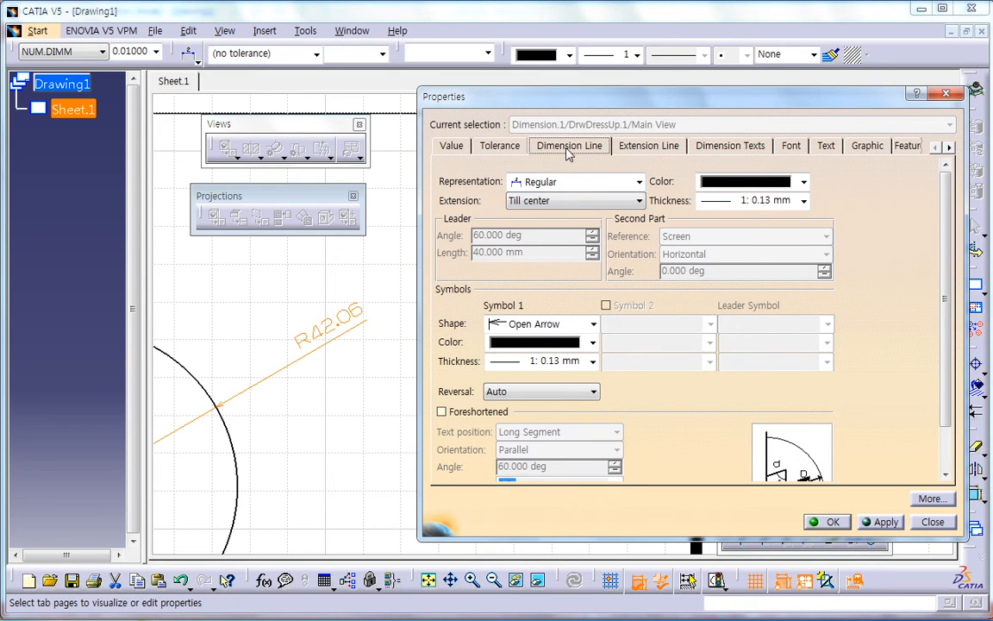
pyautogui.click(563, 183)
pyautogui.click(544, 217)
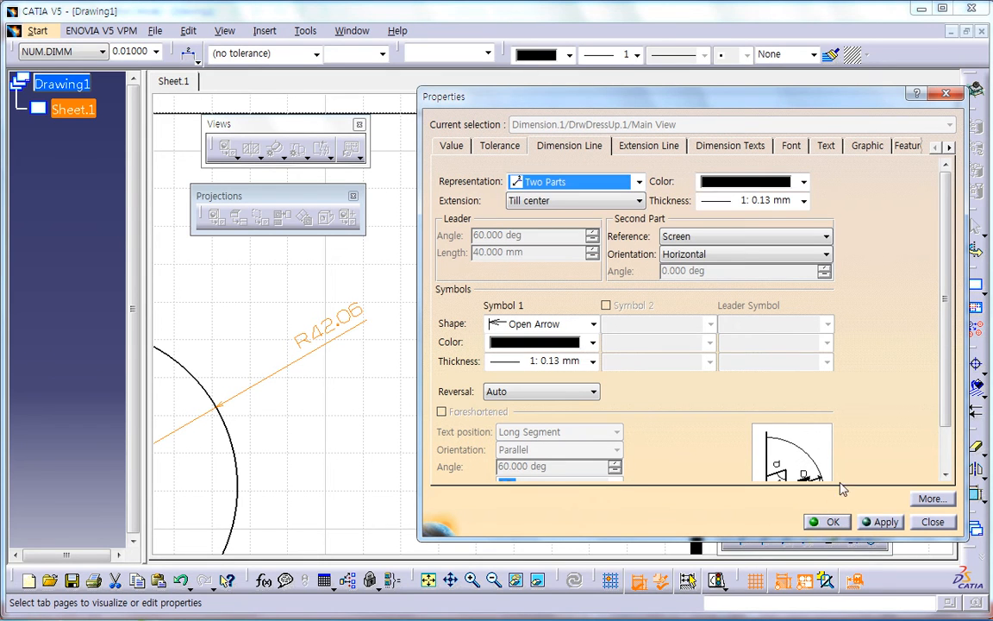
pyautogui.click(881, 522)
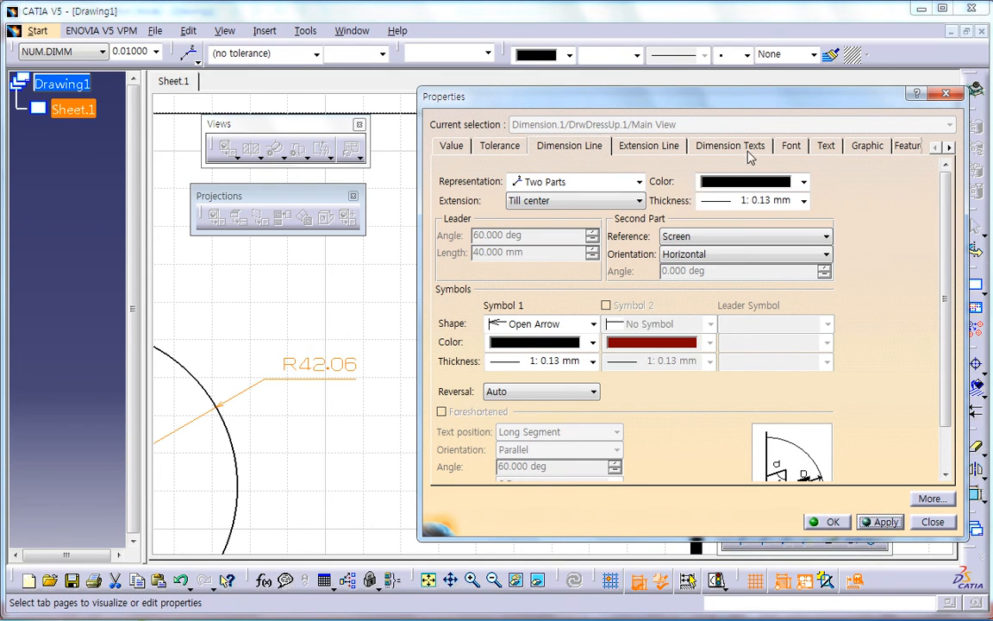
# - Add the associated texts Upper Text, Left Text, Right Text and Lower Text around the dimension's main value and apply them
pyautogui.click(760, 153)
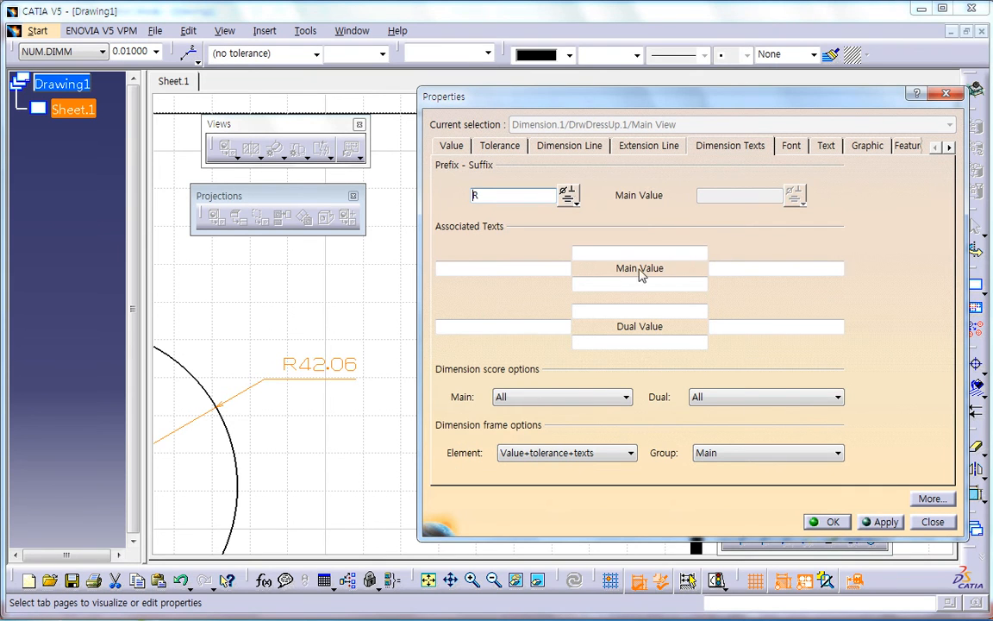
pyautogui.click(530, 275)
pyautogui.click(656, 255)
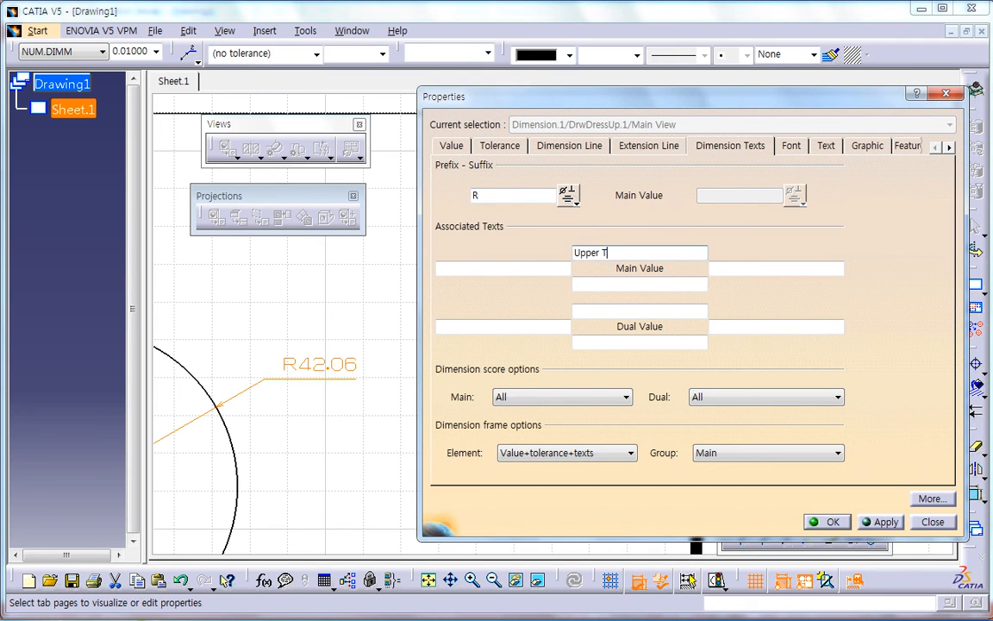
pyautogui.press('Tab')
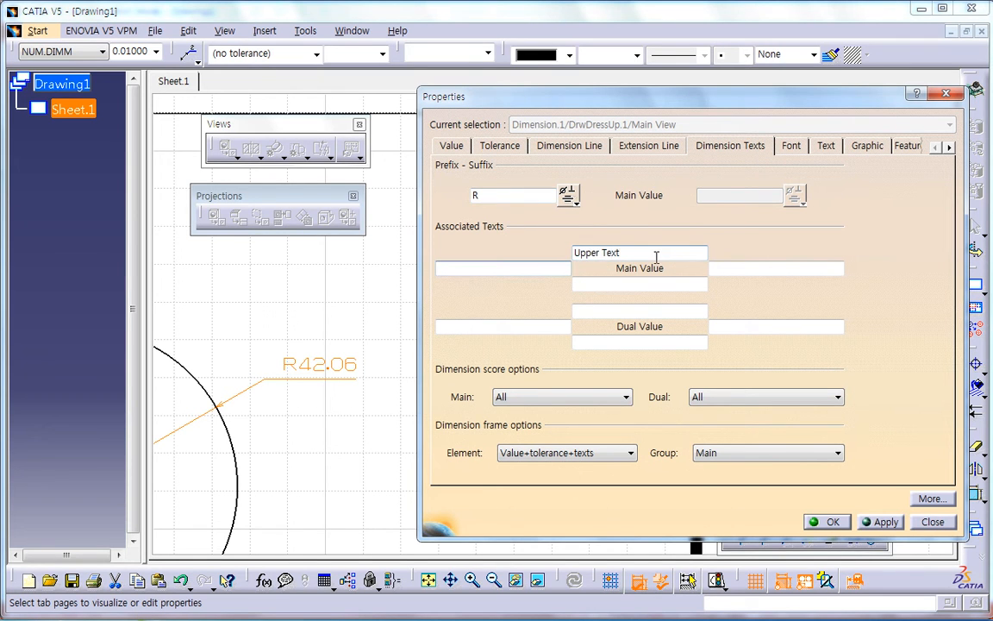
pyautogui.write('Left Text')
pyautogui.press('Tab')
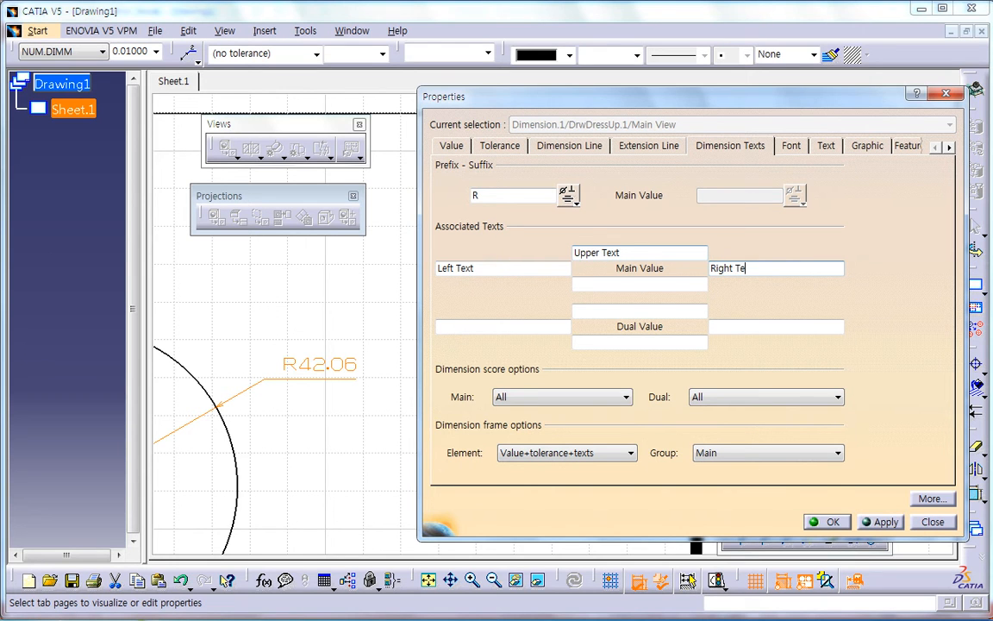
pyautogui.press('Tab')
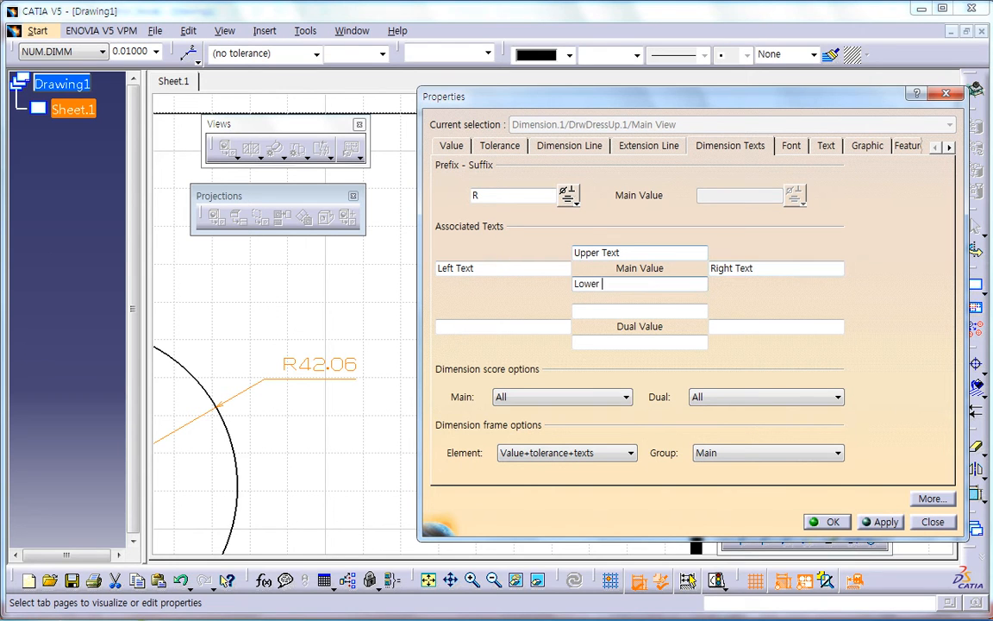
pyautogui.click(878, 522)
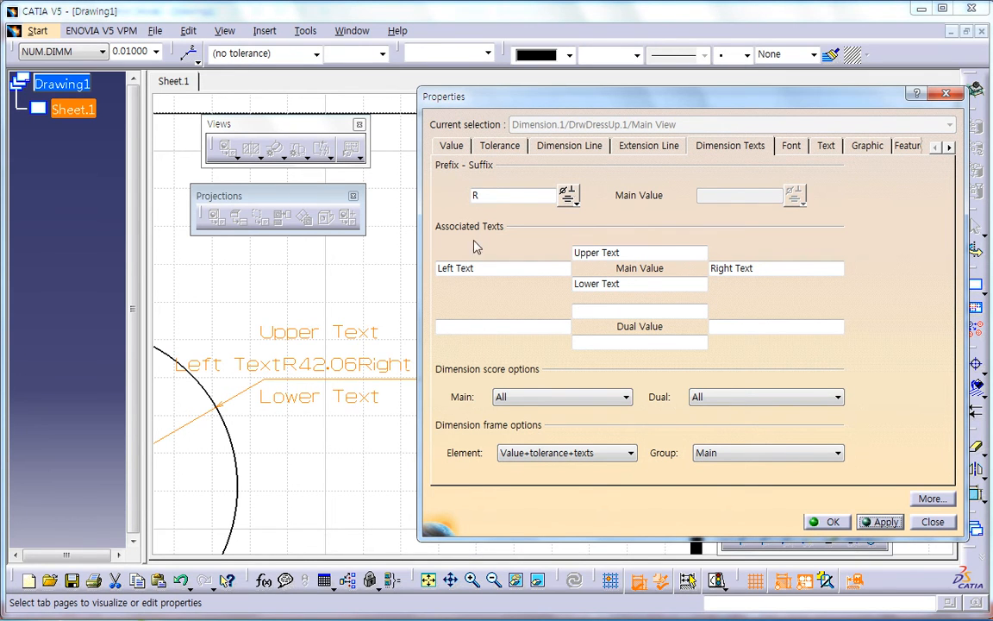
# - Set the radius dimension's value offset to 0.5 mm and apply it
pyautogui.moveTo(445, 95); pyautogui.dragTo(499, 101)
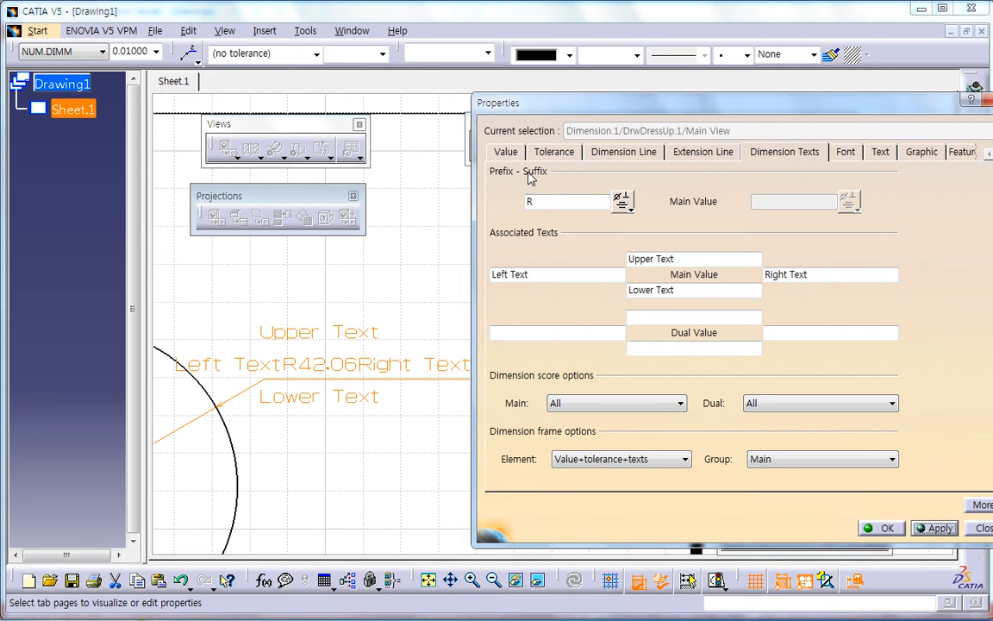
pyautogui.click(507, 152)
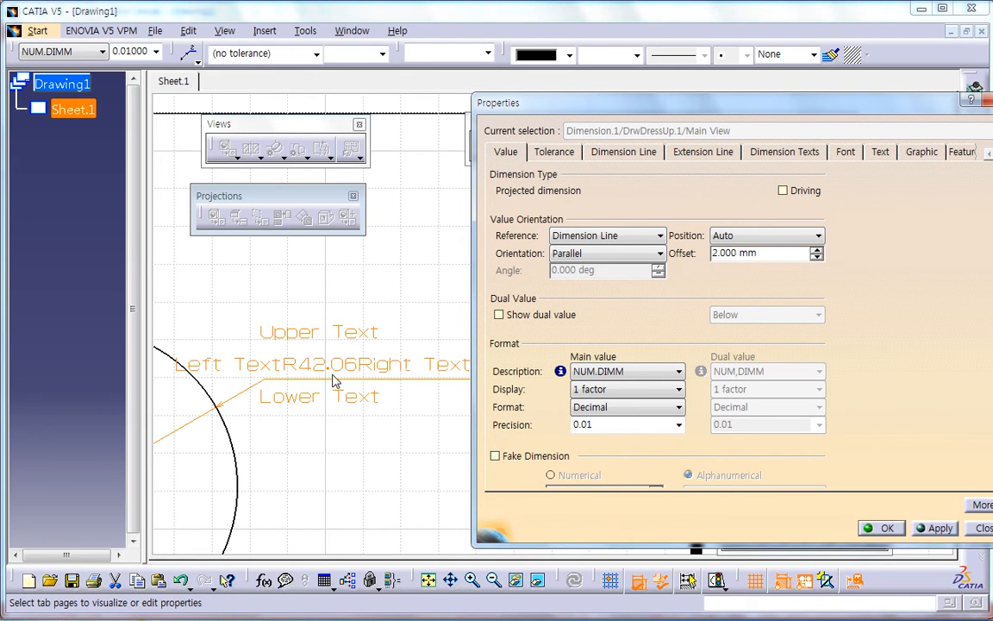
pyautogui.moveTo(775, 256); pyautogui.dragTo(698, 262)
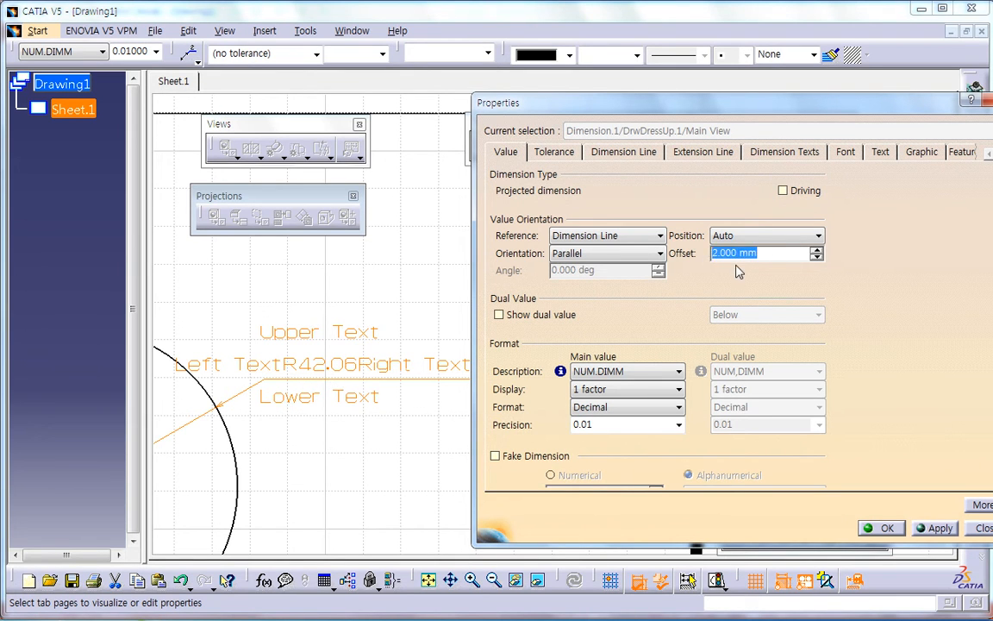
pyautogui.write('0.5')
pyautogui.press('Tab')
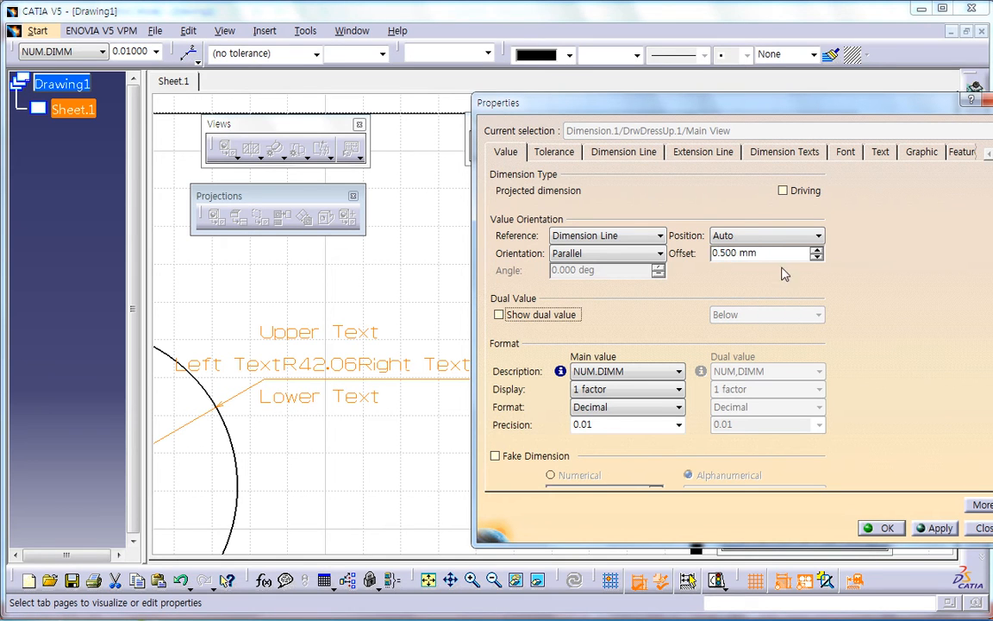
pyautogui.click(935, 528)
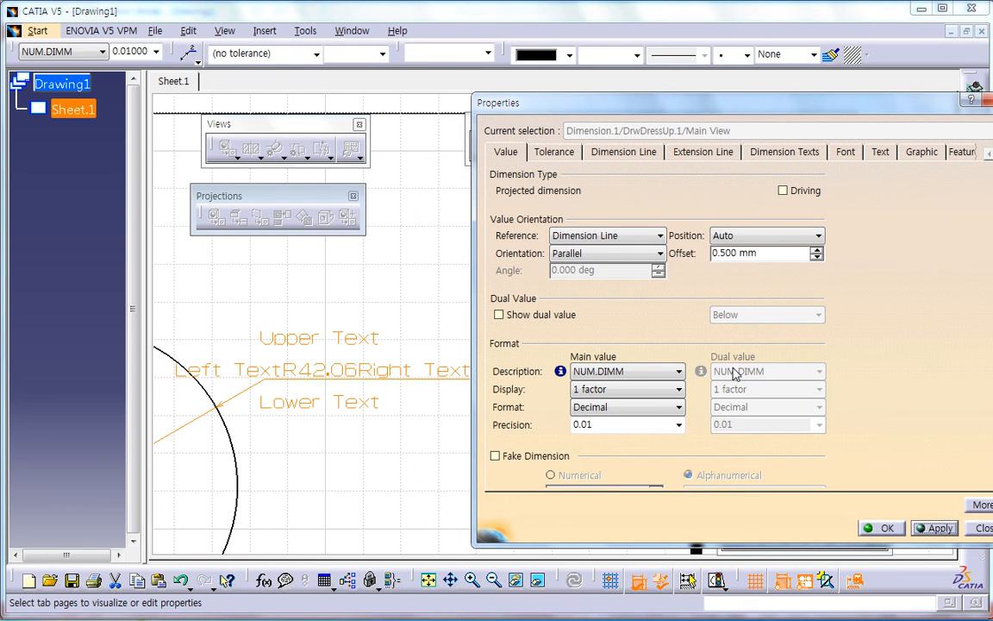
# - Review the radius dimension's dimension line, extension line and text settings, and close its properties
pyautogui.moveTo(643, 97); pyautogui.dragTo(528, 88)
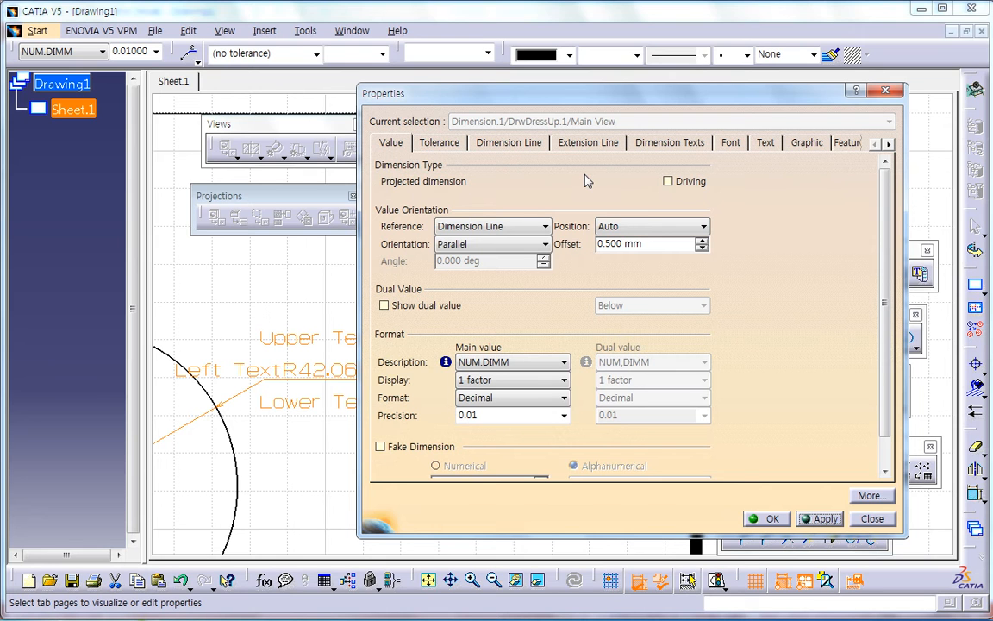
pyautogui.click(505, 142)
pyautogui.click(595, 143)
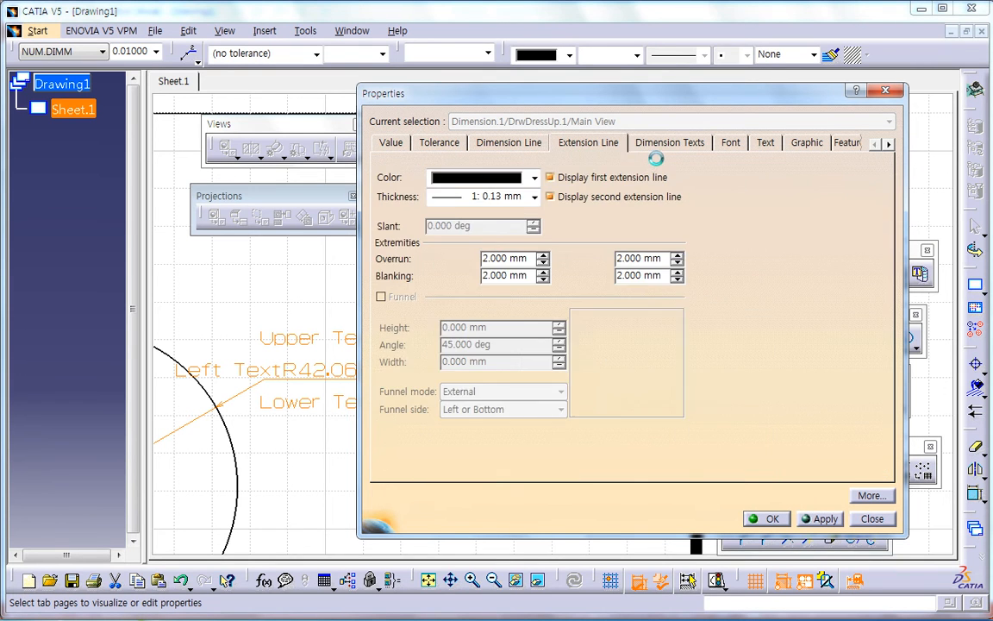
pyautogui.click(664, 144)
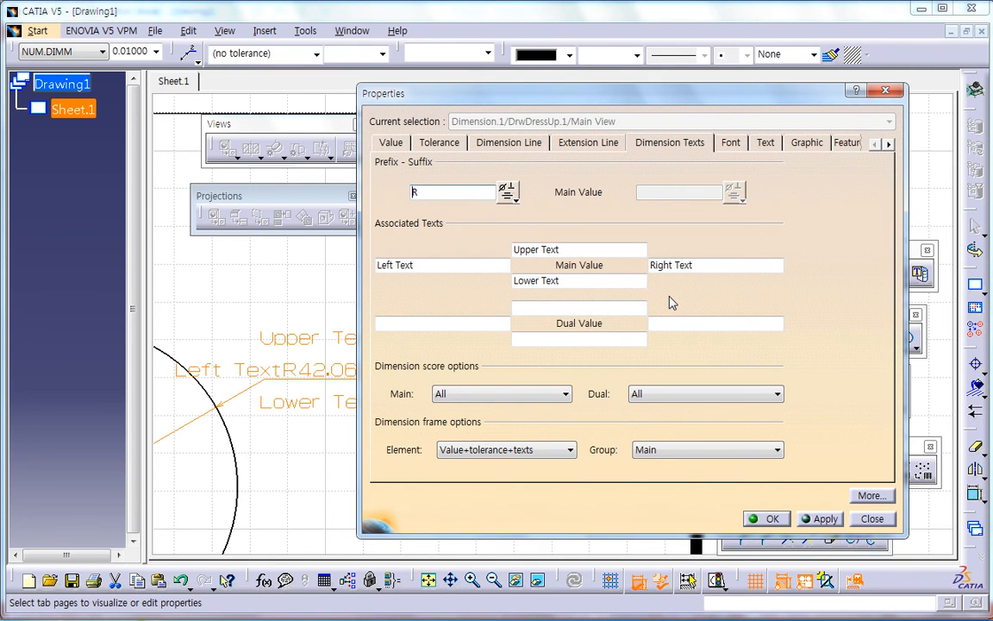
pyautogui.click(872, 518)
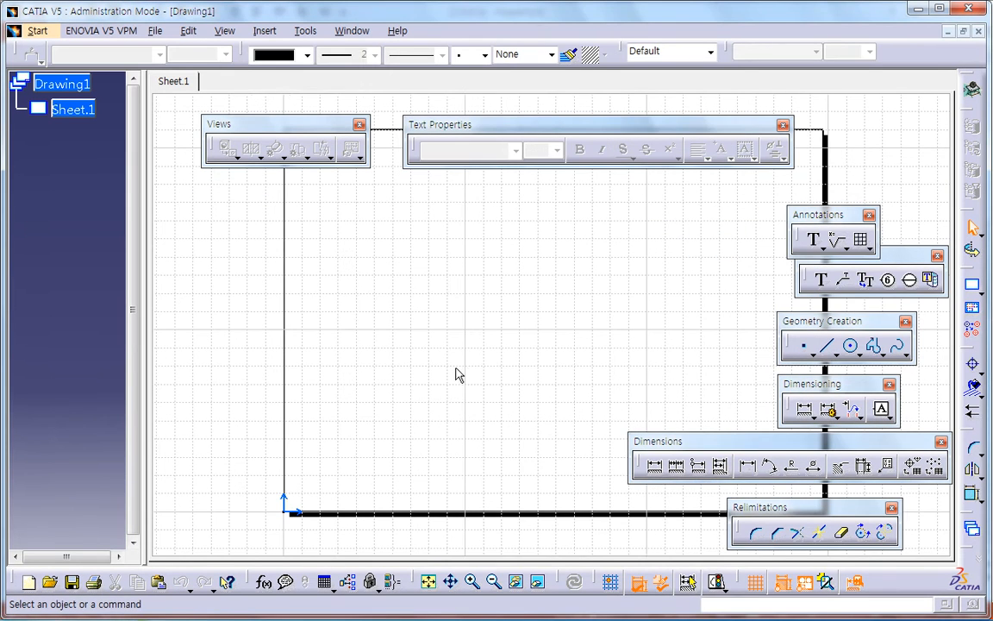
# - Close the empty drawing document in the Administration Mode session
pyautogui.click(980, 32)
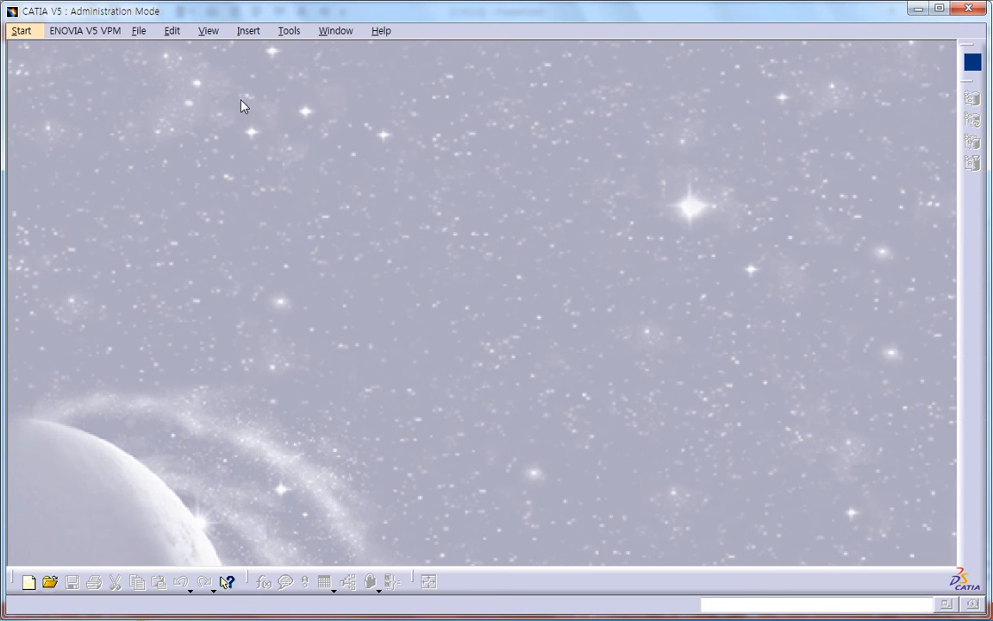
# - Switch to the regular session with Drawing1 and open the drafting standard file ISO.xml in the standard definition
pyautogui.click(291, 33)
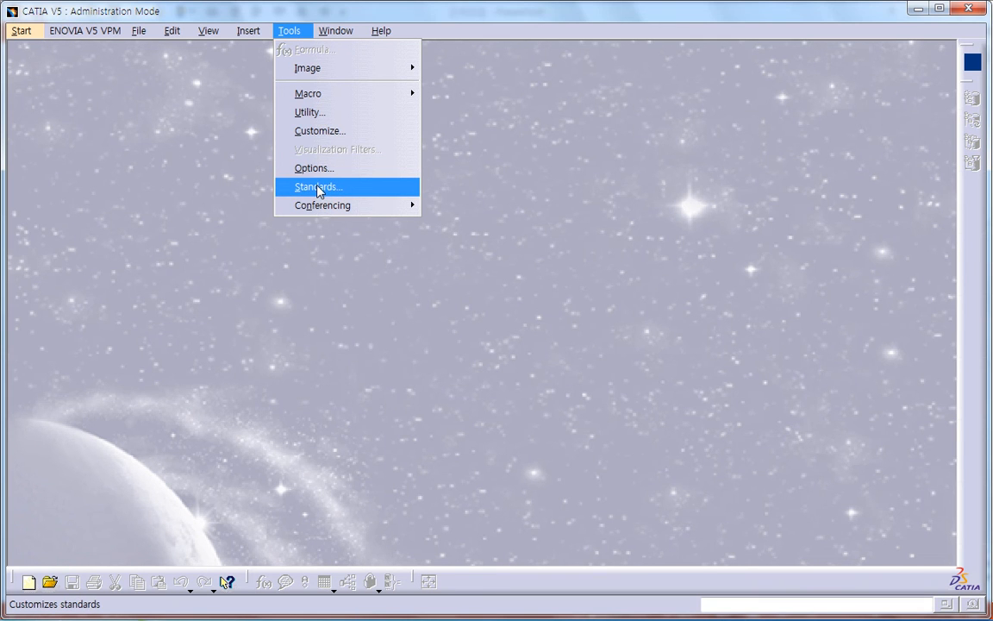
pyautogui.click(385, 489)
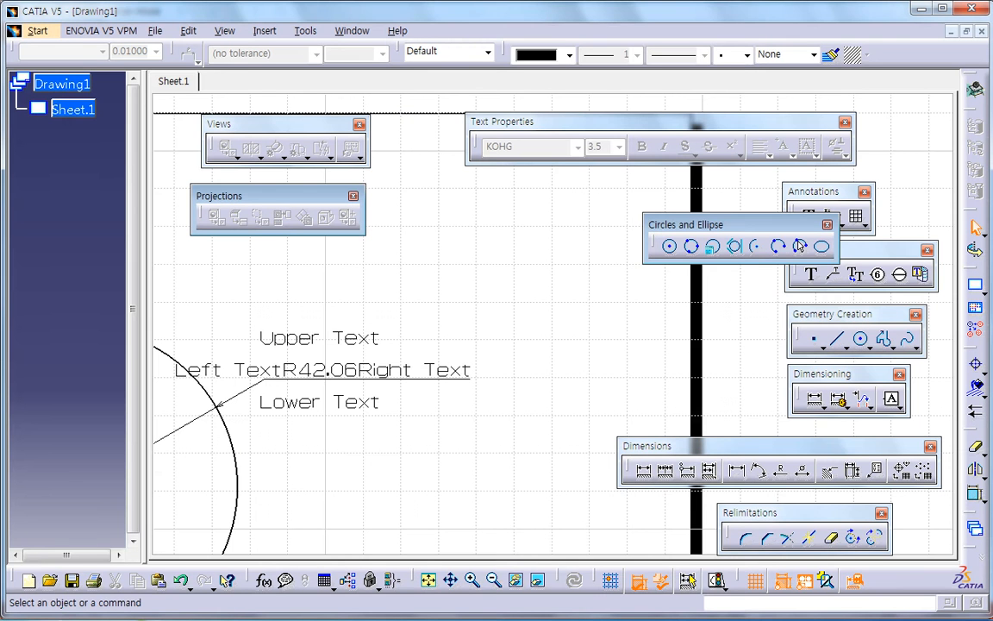
pyautogui.click(305, 31)
pyautogui.click(360, 188)
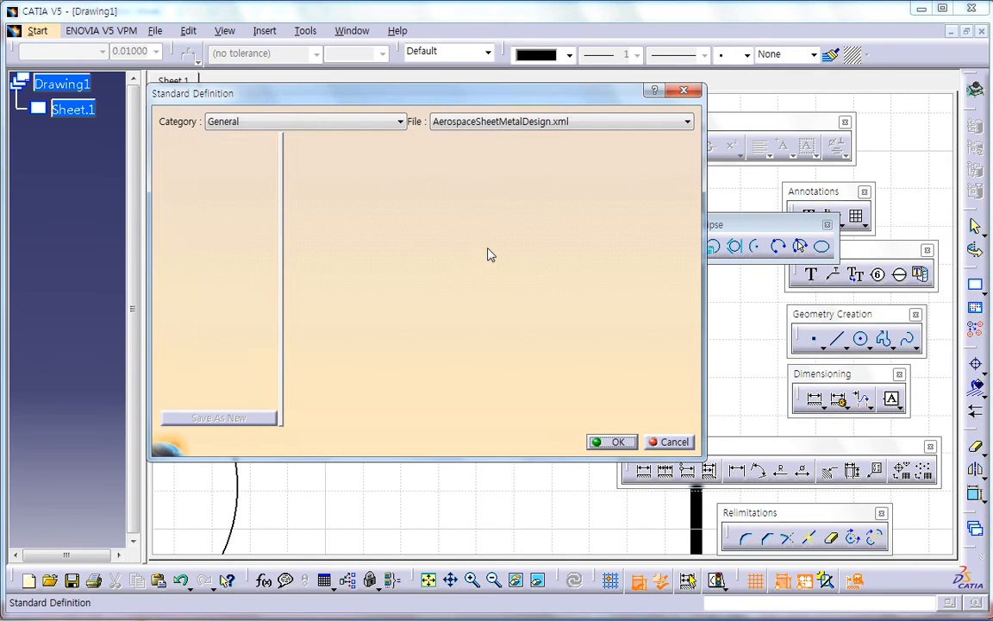
pyautogui.click(338, 123)
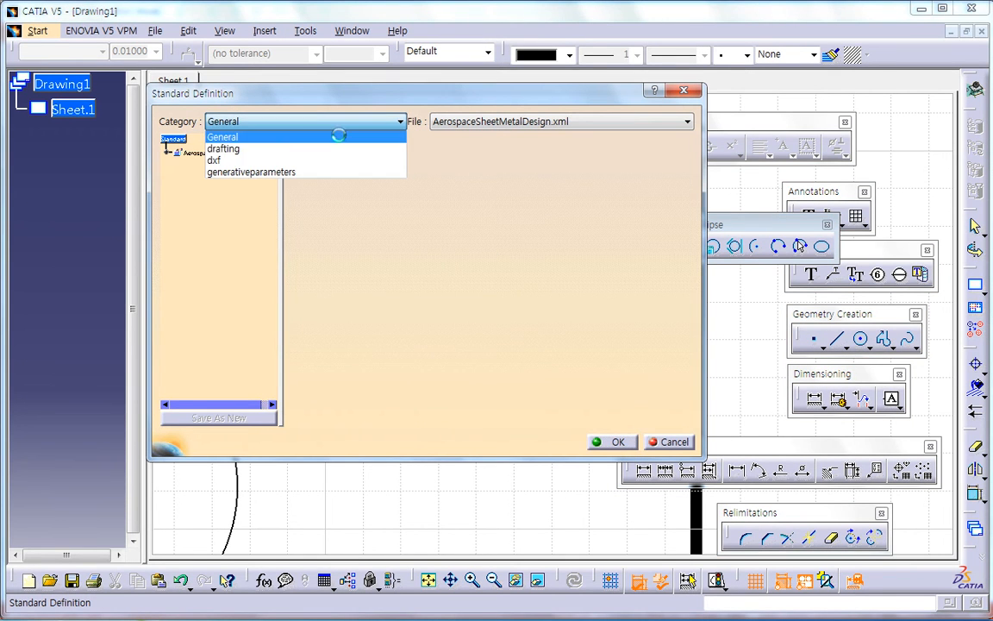
pyautogui.click(276, 149)
pyautogui.click(485, 126)
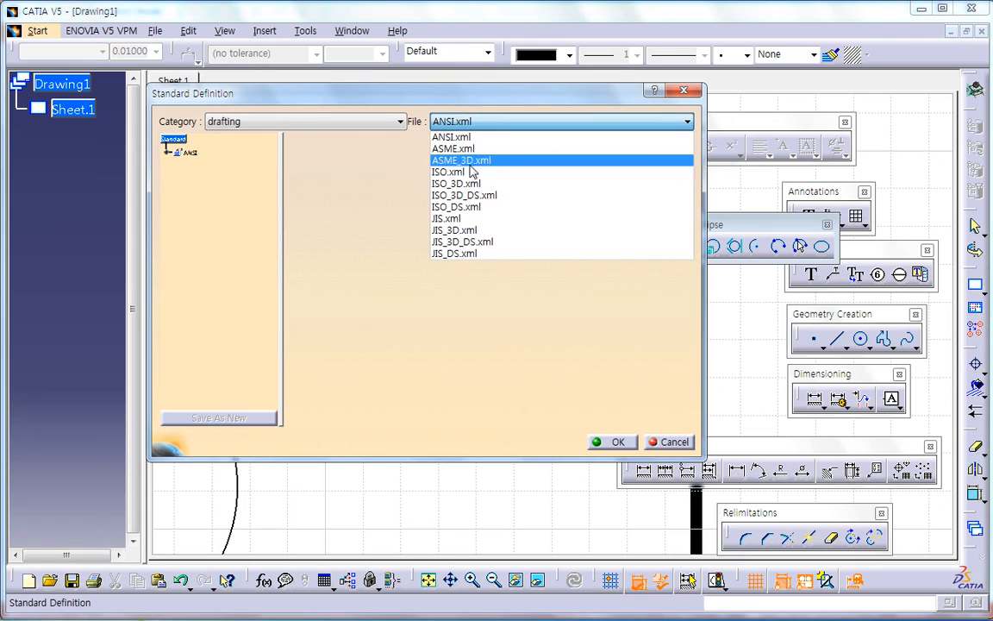
pyautogui.click(424, 166)
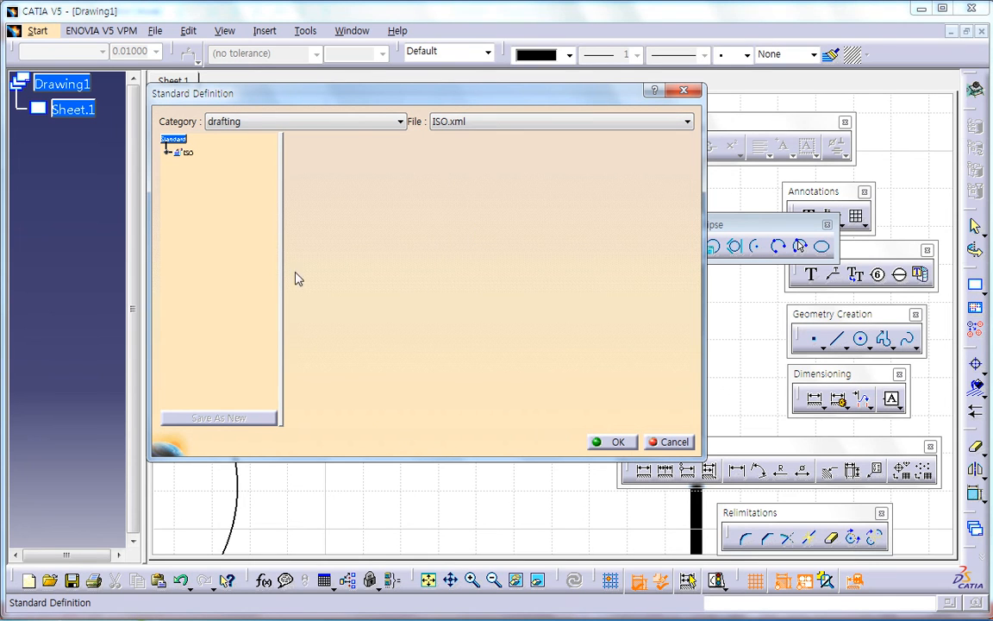
# - Examine whether the ISO standard's Dimensions parameters, including the radius dimension line extension, can be edited in the regular session, and cancel the standard definition
pyautogui.moveTo(708, 459); pyautogui.dragTo(893, 537)
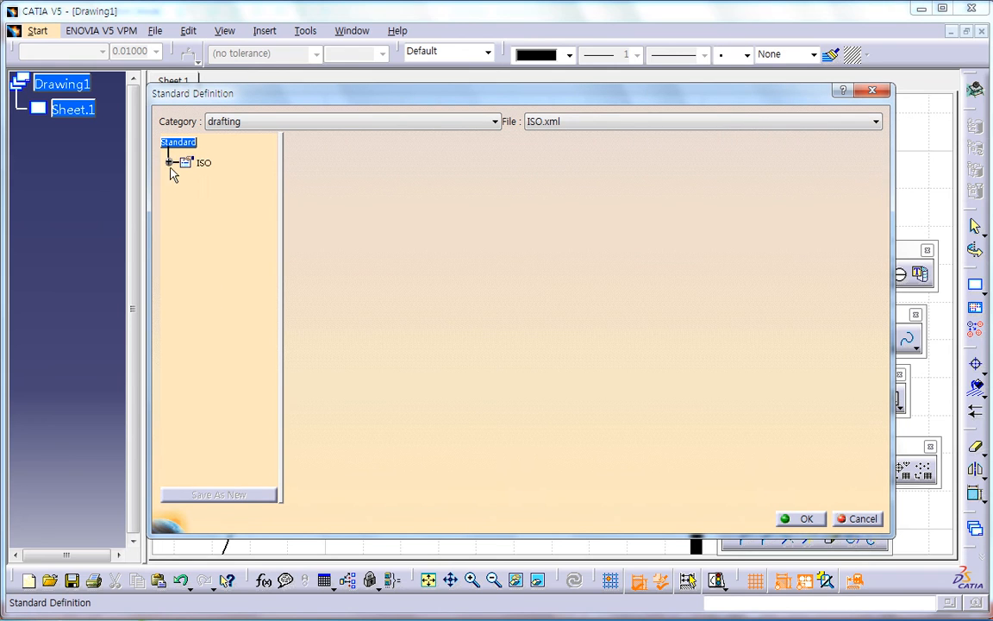
pyautogui.click(169, 162)
pyautogui.doubleClick(211, 248)
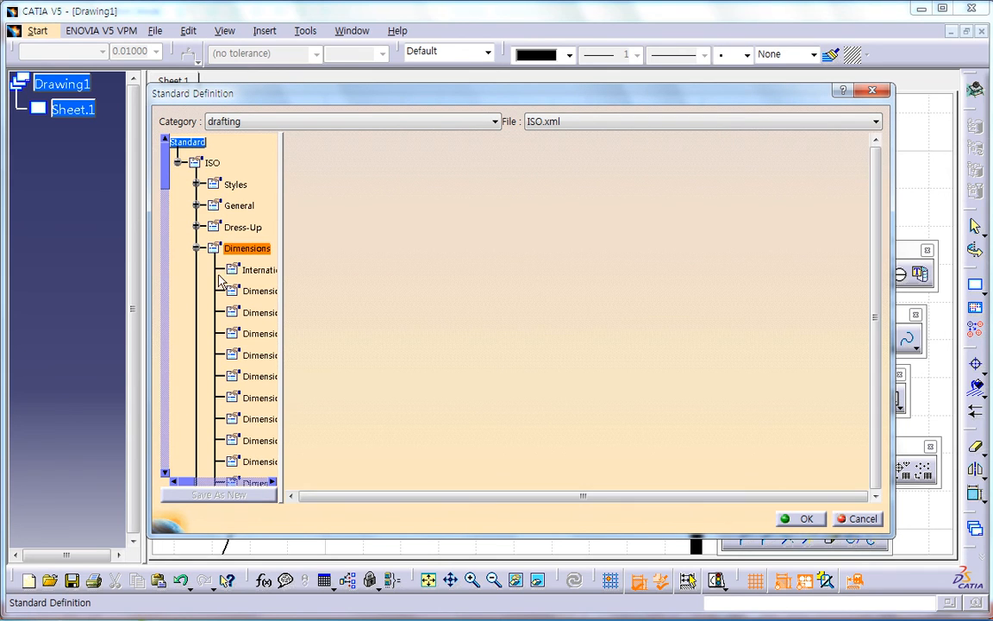
pyautogui.click(256, 270)
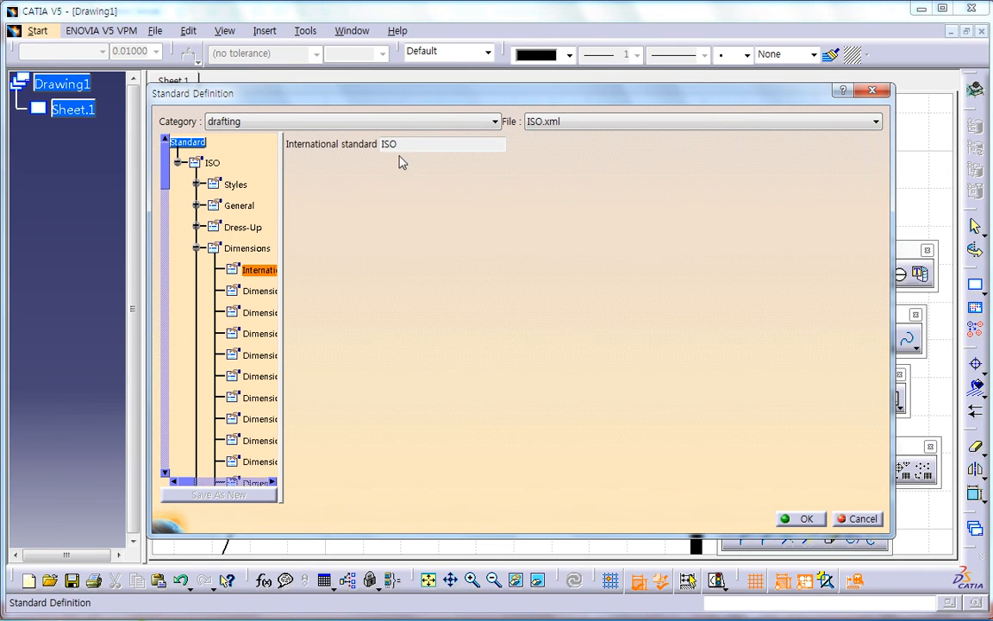
pyautogui.click(256, 312)
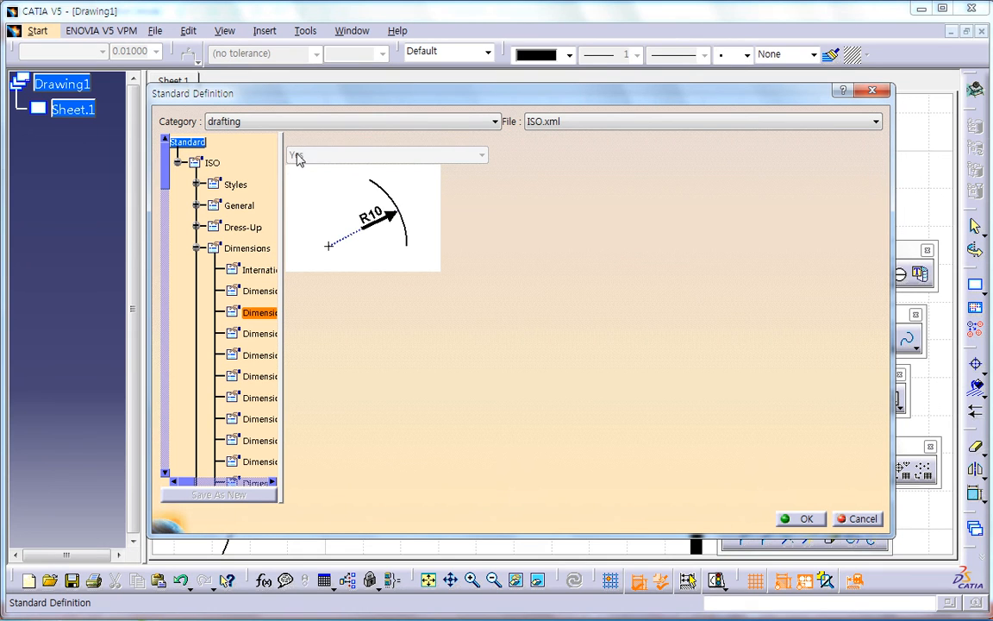
pyautogui.click(860, 520)
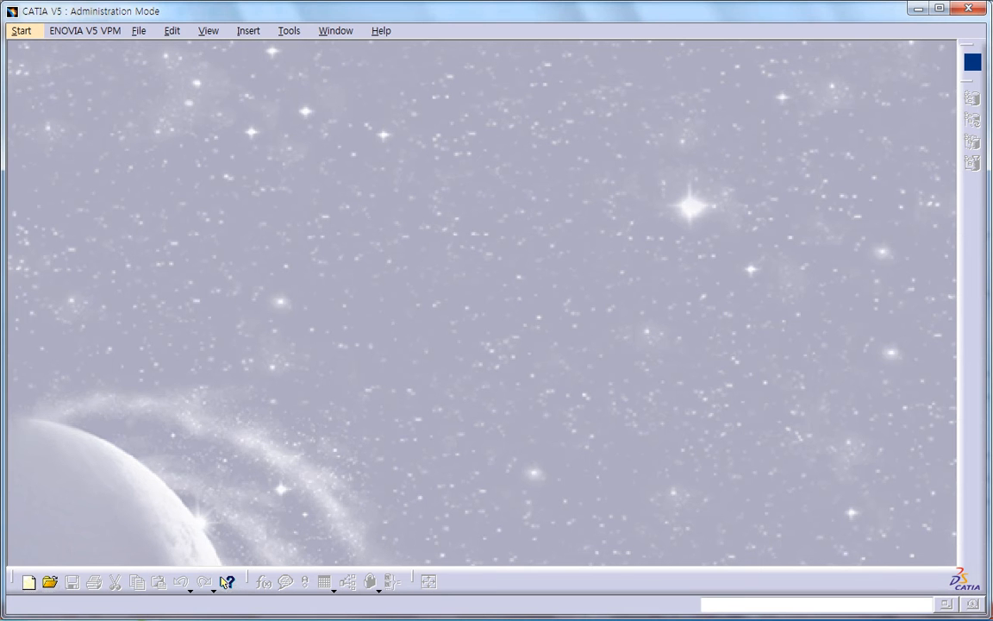
# - In the Administration Mode session, open the drafting standard file ISO.xml in the standard definition and widen the dialog and its parameter tree
pyautogui.click(297, 31)
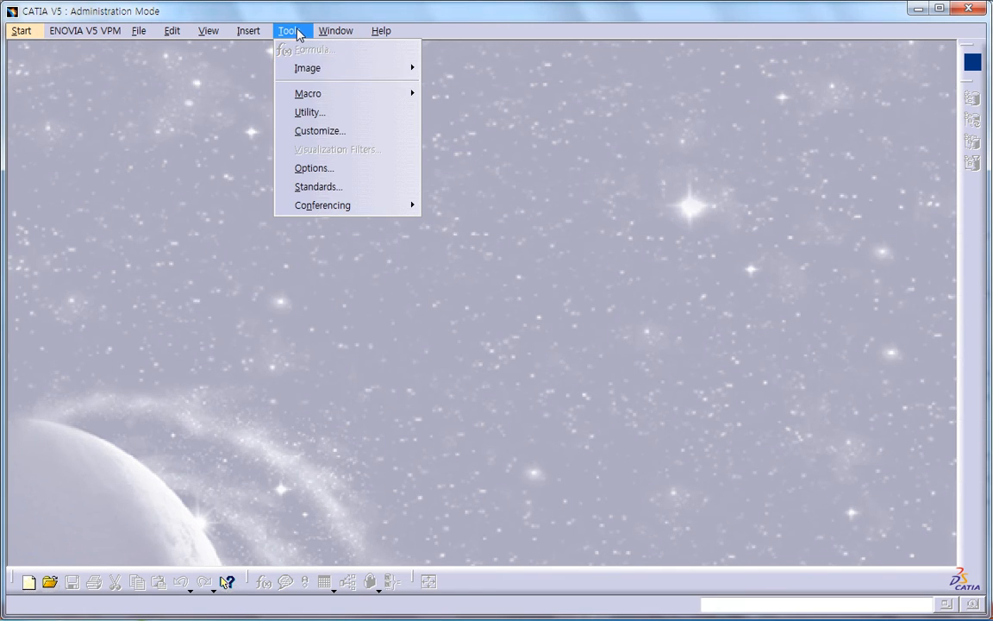
pyautogui.click(322, 187)
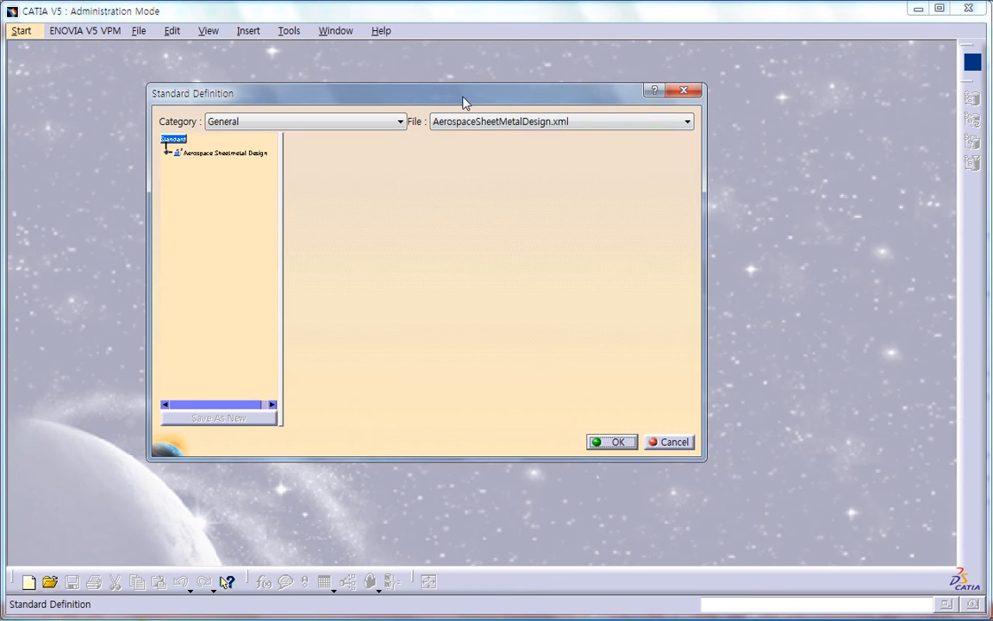
pyautogui.moveTo(463, 103); pyautogui.dragTo(480, 80)
pyautogui.moveTo(720, 441); pyautogui.dragTo(881, 521)
pyautogui.click(324, 101)
pyautogui.click(258, 126)
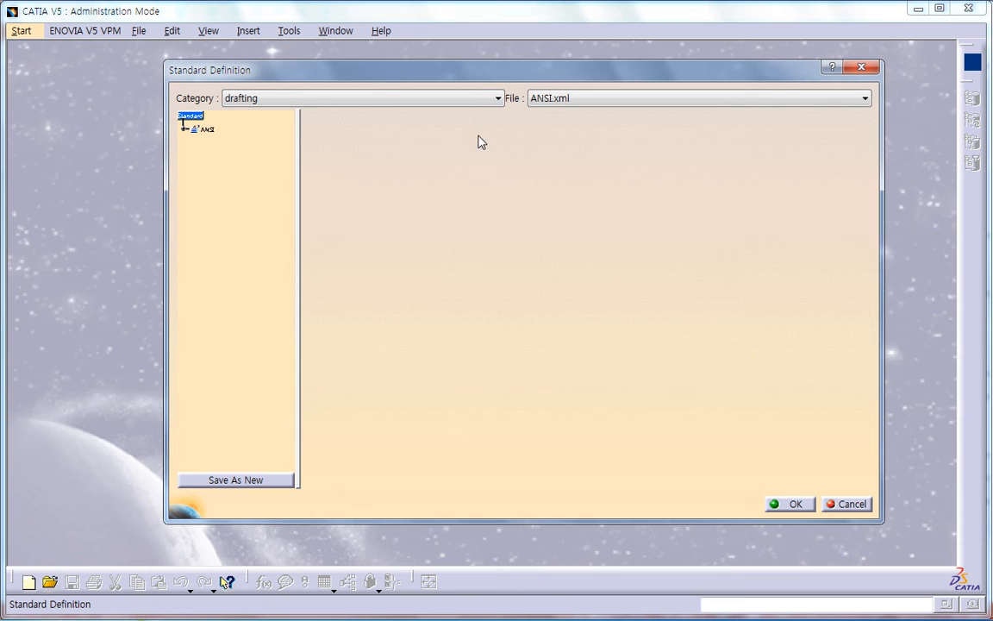
pyautogui.click(572, 99)
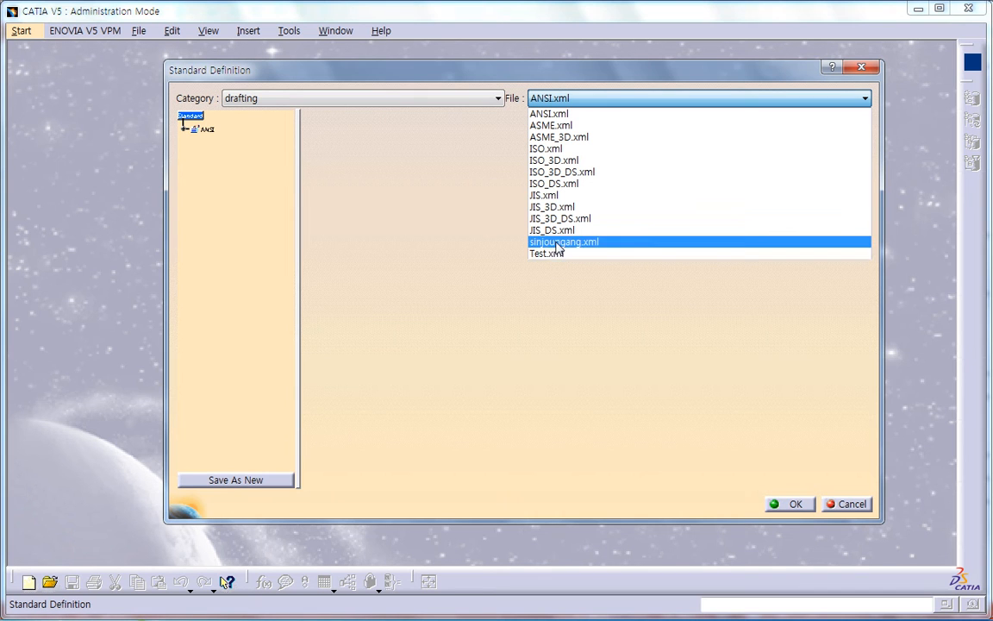
pyautogui.click(550, 153)
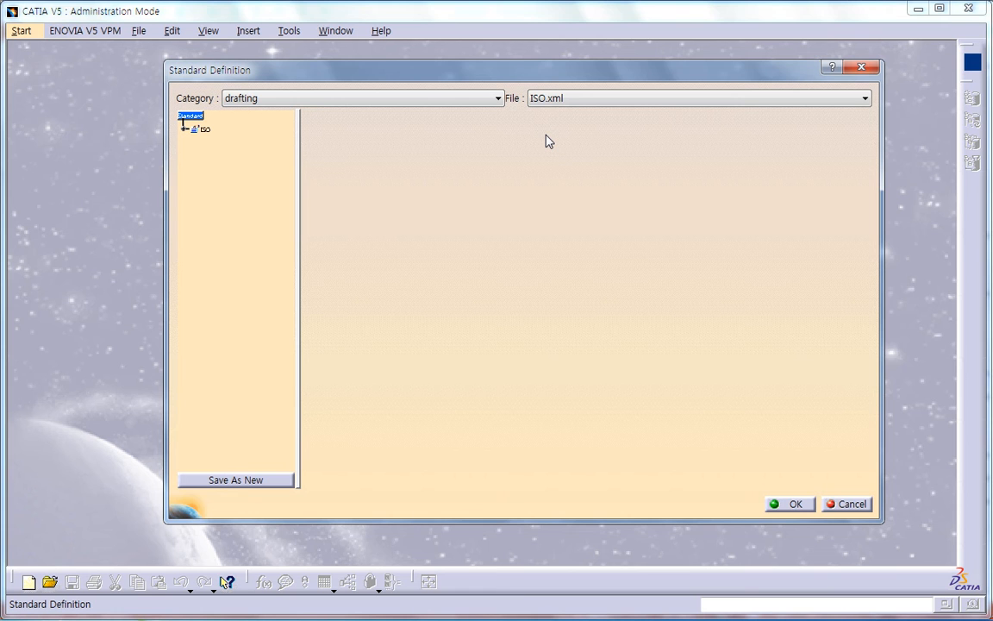
pyautogui.keyDown('ctrl'); pyautogui.moveTo(262, 241); pyautogui.dragTo(262, 206, button='middle'); pyautogui.keyUp('ctrl')
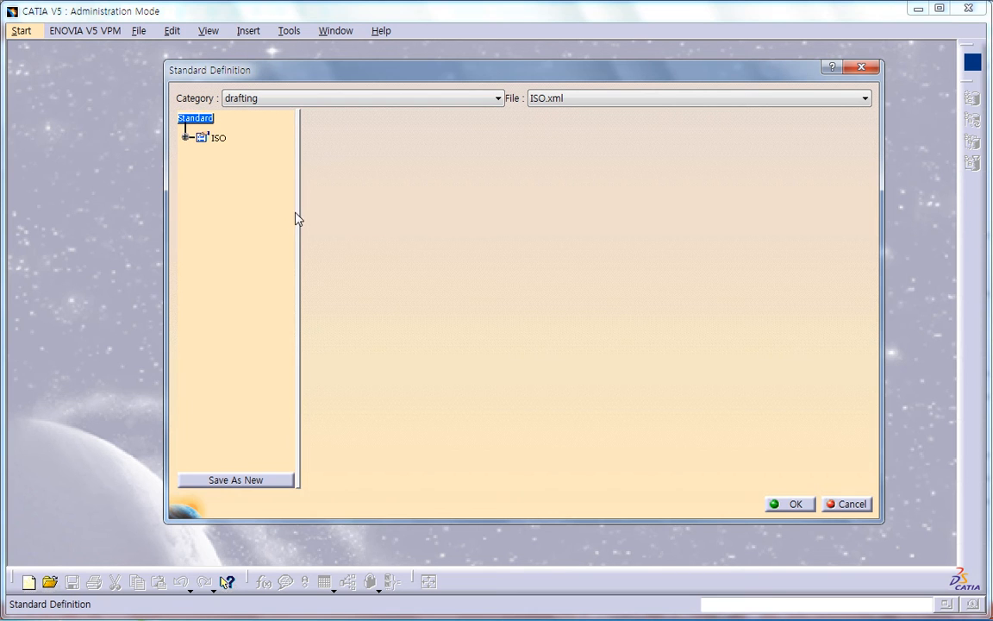
pyautogui.moveTo(306, 220); pyautogui.dragTo(402, 231)
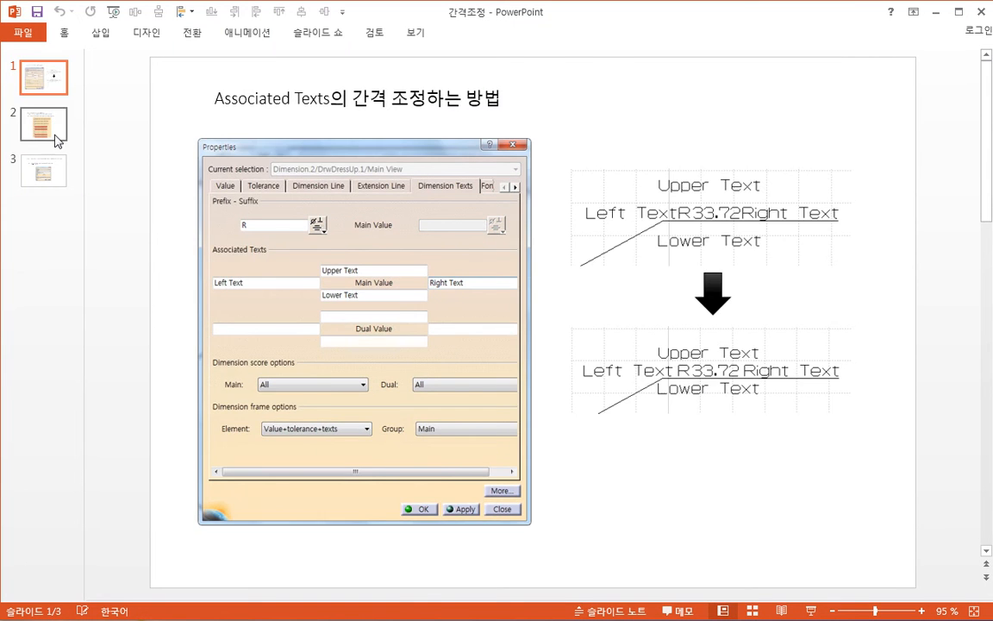
# - Exit the regular CATIA session without saving the changes to Drawing1
pyautogui.click(55, 138)
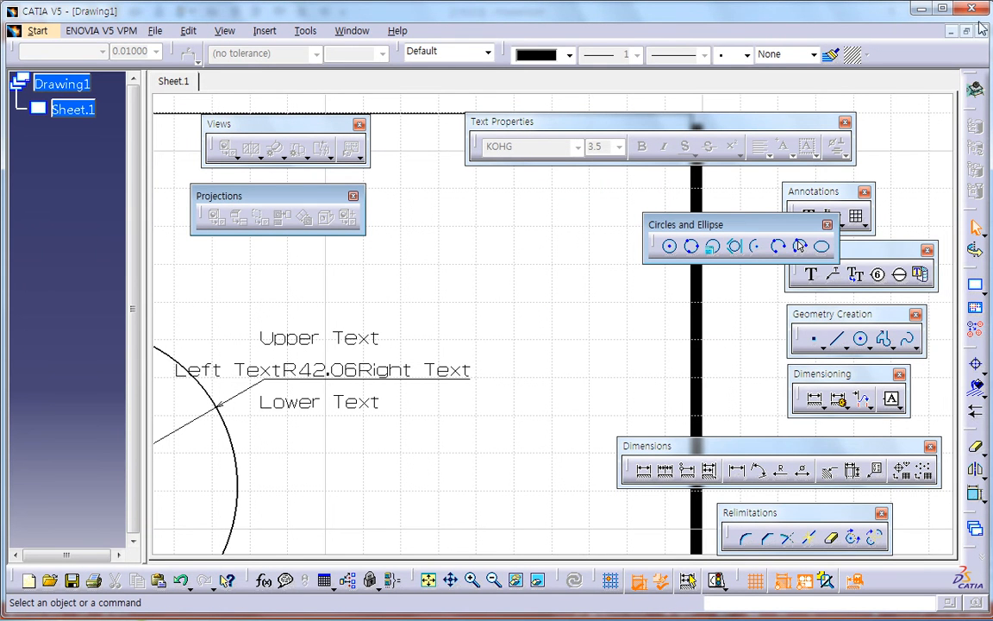
pyautogui.hotkey('alt', 'F4')
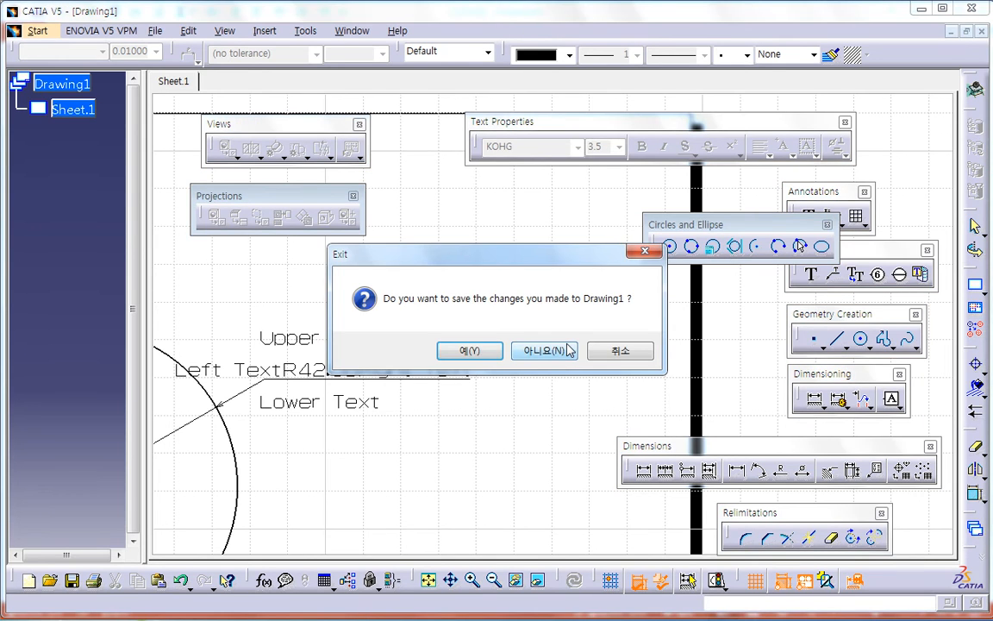
pyautogui.click(569, 349)
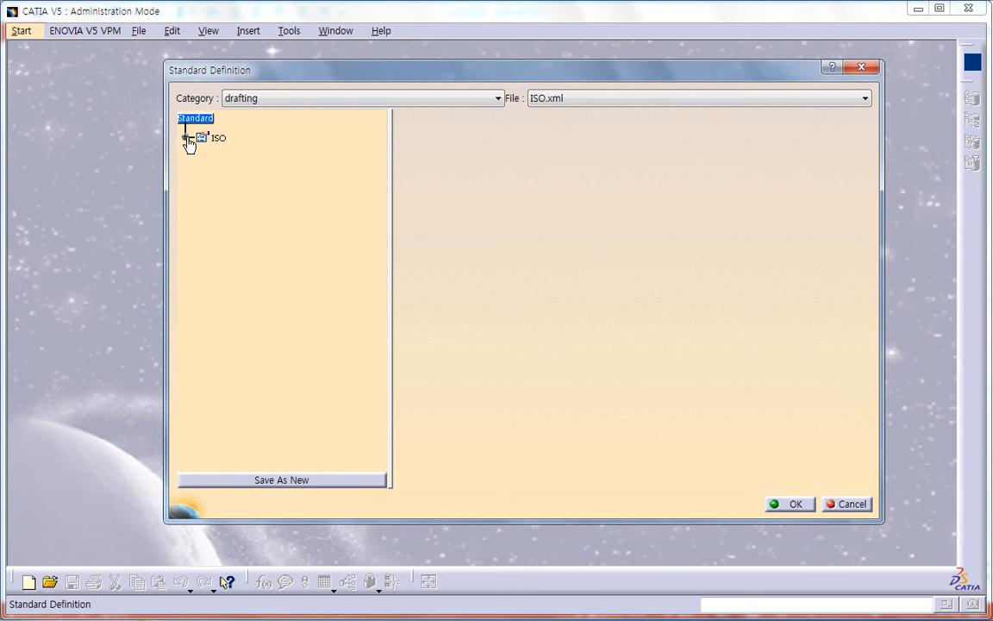
# - Expand the ISO standard's Dimensions parameters and show the Associated Texts reference for positioning Before text
pyautogui.click(188, 138)
pyautogui.doubleClick(266, 219)
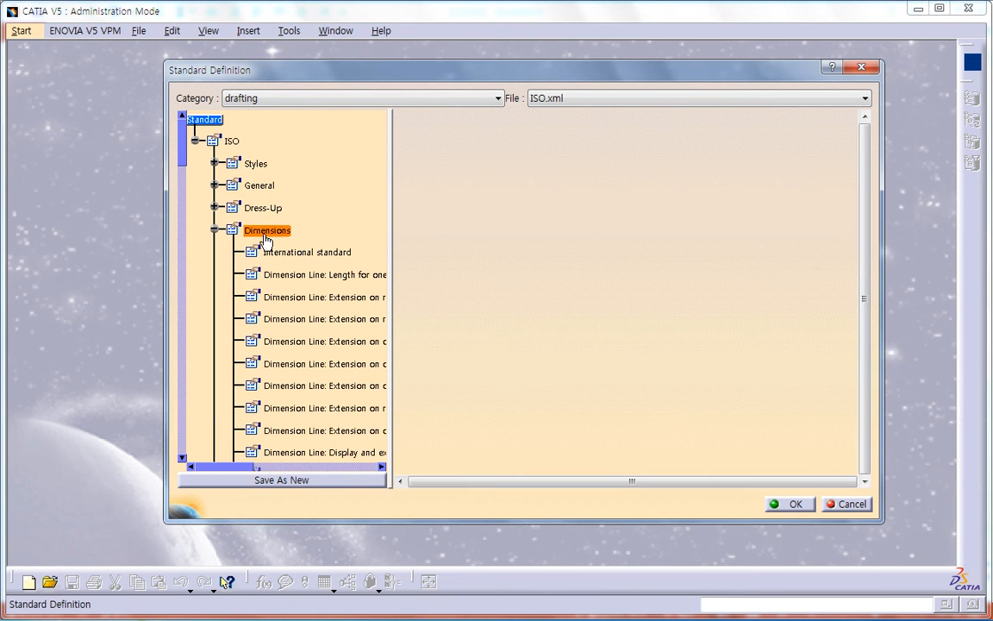
pyautogui.moveTo(398, 268); pyautogui.dragTo(594, 267)
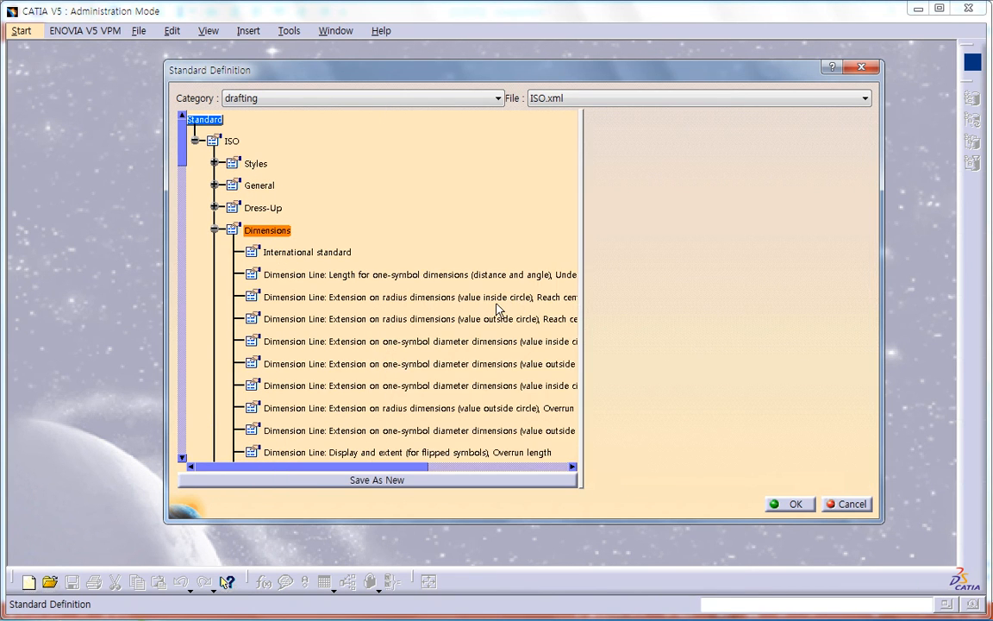
pyautogui.scroll(-8, 498, 308)
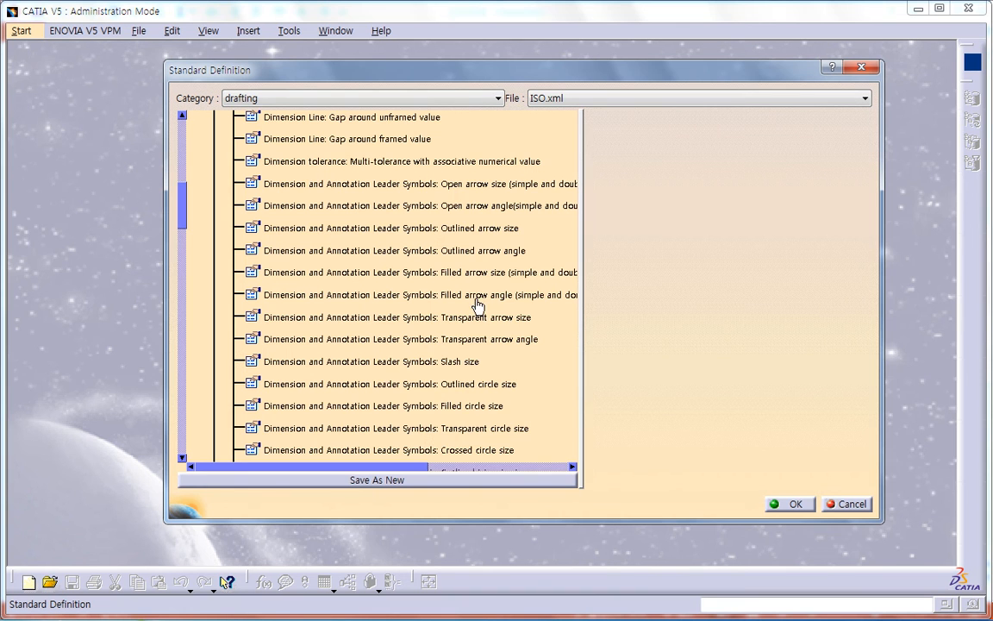
pyautogui.scroll(-5, 450, 349)
pyautogui.scroll(-2, 448, 351)
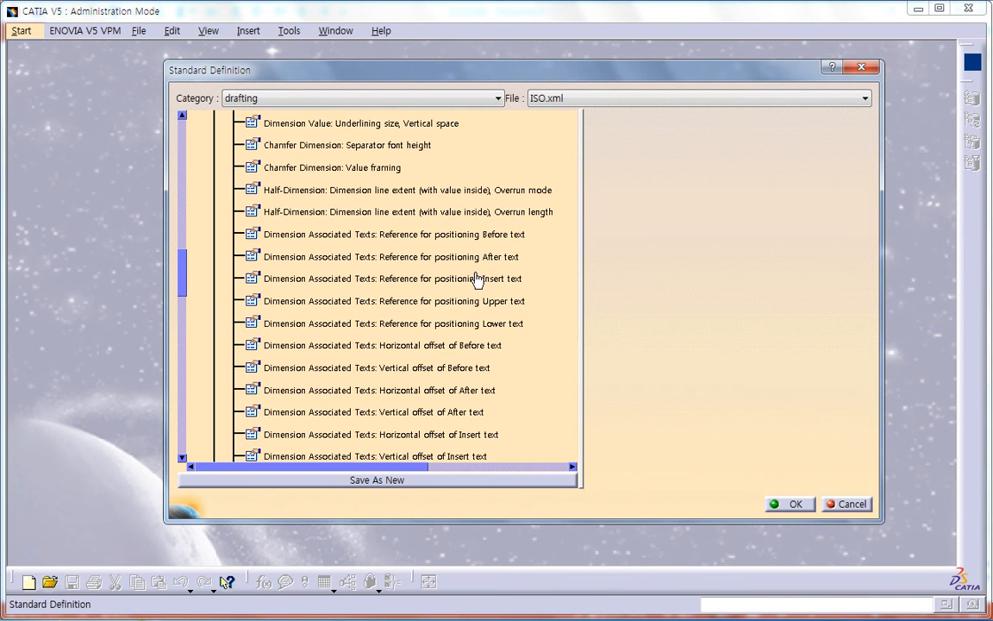
pyautogui.click(502, 236)
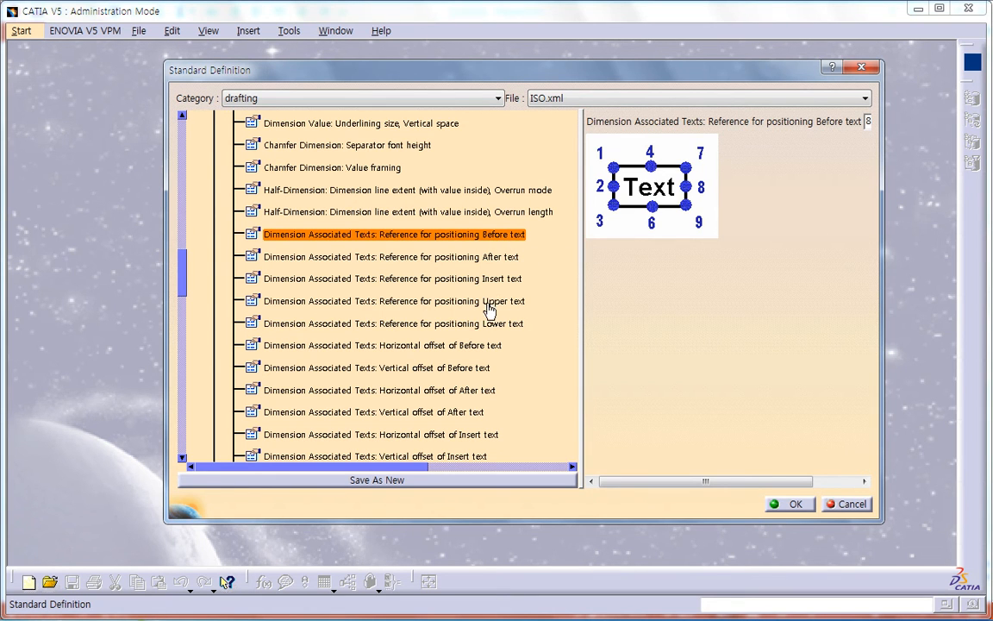
# - Set the horizontal offsets of the Before text and the After text to 2 in the Dimension Associated Texts parameters
pyautogui.scroll(-1, 473, 339)
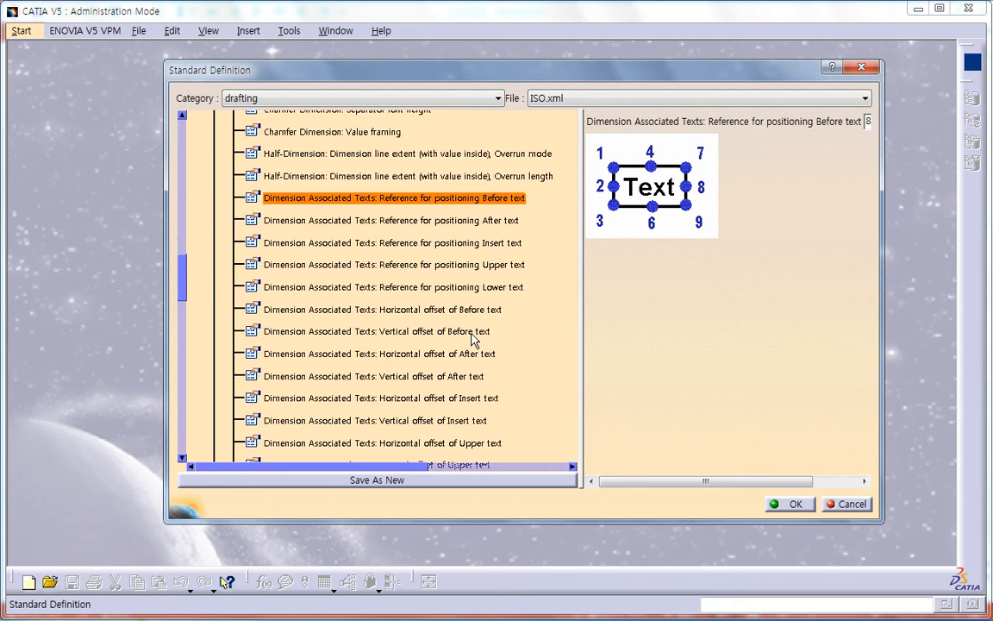
pyautogui.click(424, 317)
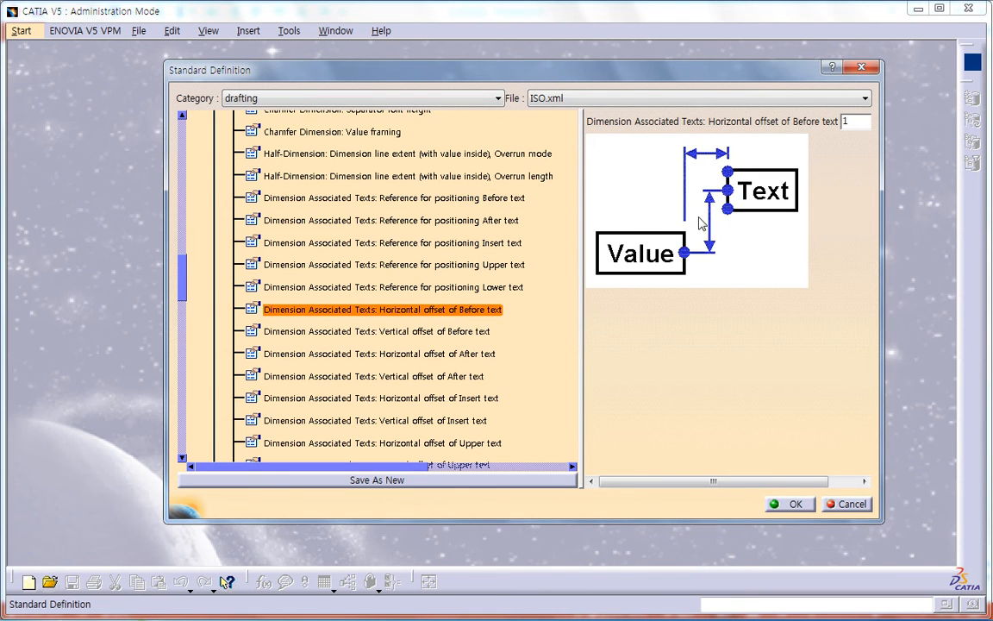
pyautogui.doubleClick(853, 122)
pyautogui.write('2')
pyautogui.click(470, 357)
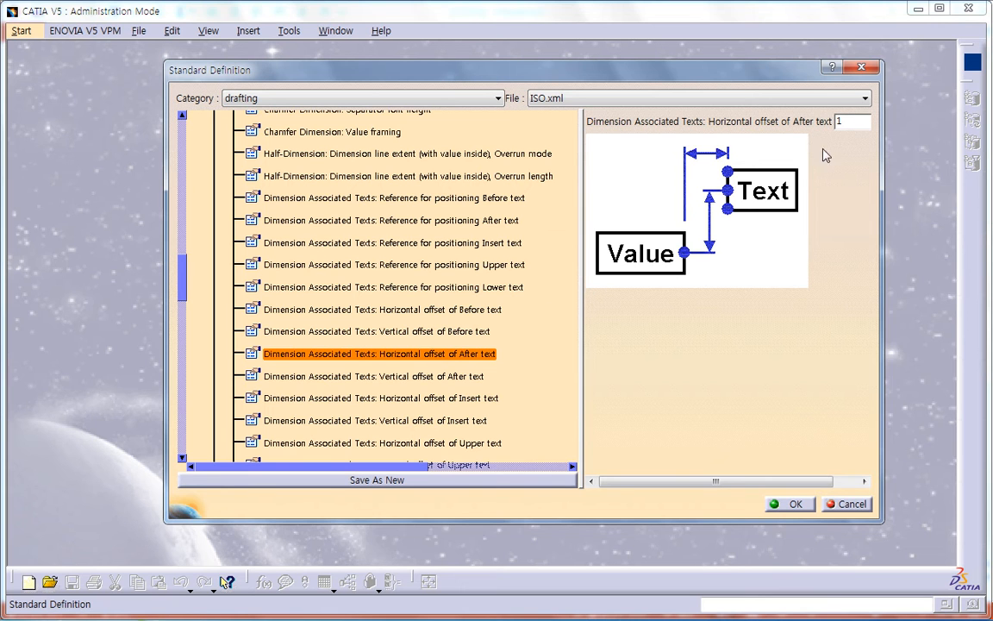
pyautogui.doubleClick(853, 123)
pyautogui.write('2')
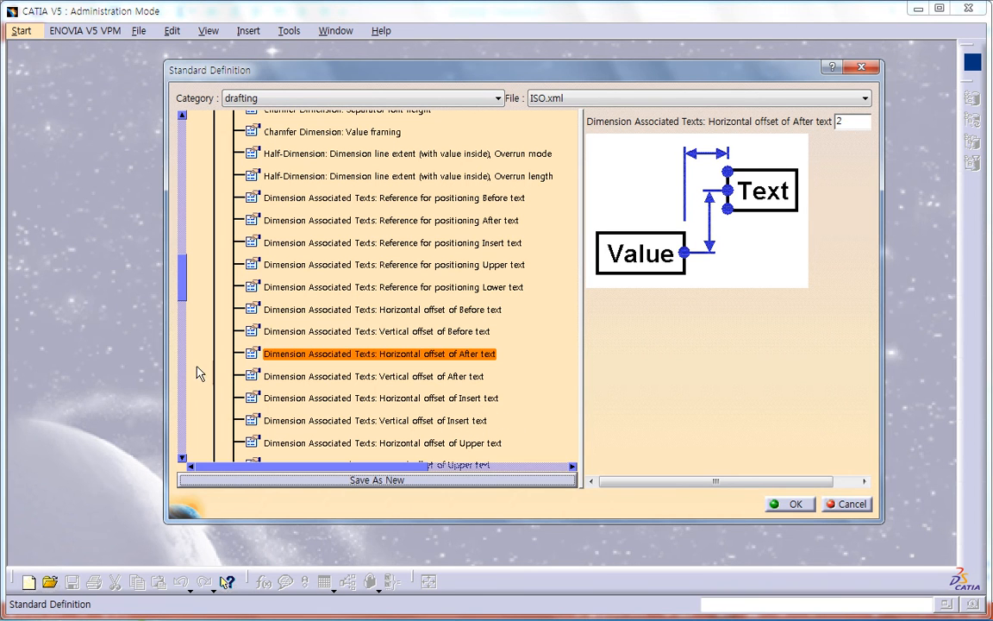
# - Set the vertical offsets of the Upper text and the Lower text to 2 in the Dimension Associated Texts parameters
pyautogui.moveTo(187, 299); pyautogui.dragTo(184, 314)
pyautogui.click(414, 321)
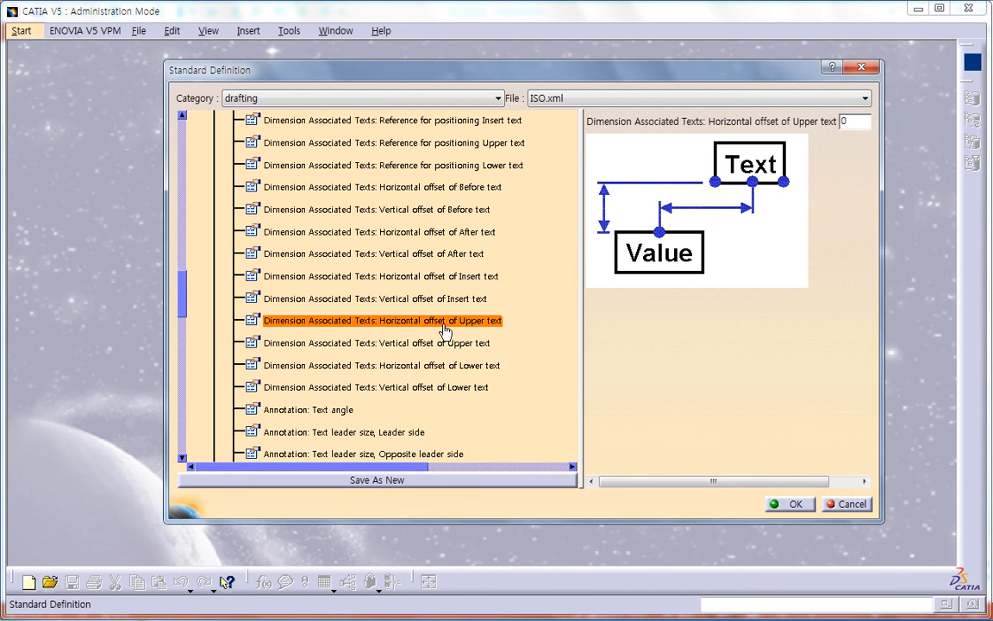
pyautogui.click(409, 342)
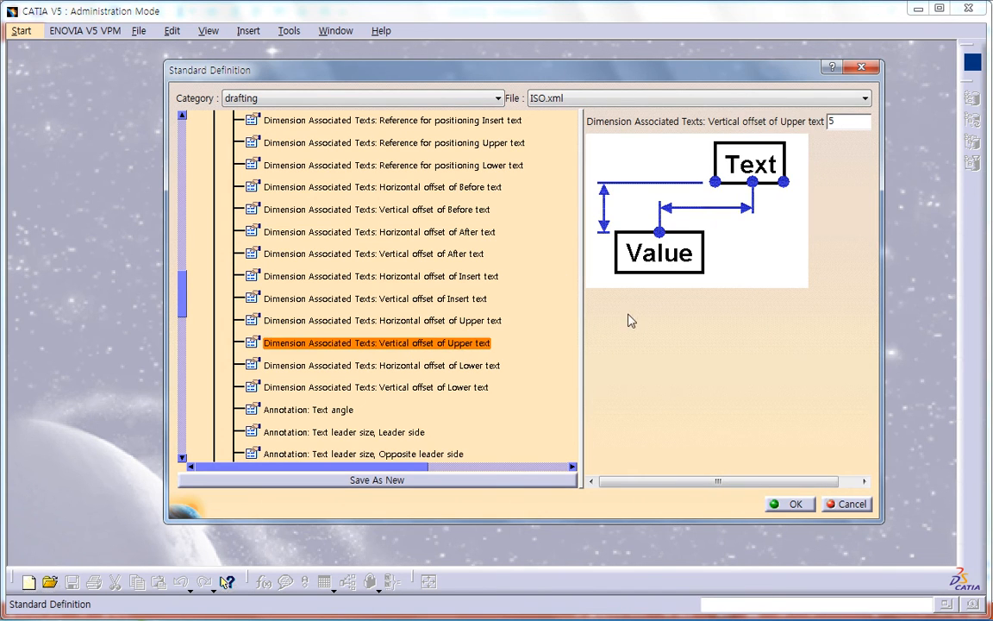
pyautogui.moveTo(841, 123); pyautogui.dragTo(759, 134)
pyautogui.press('Tab')
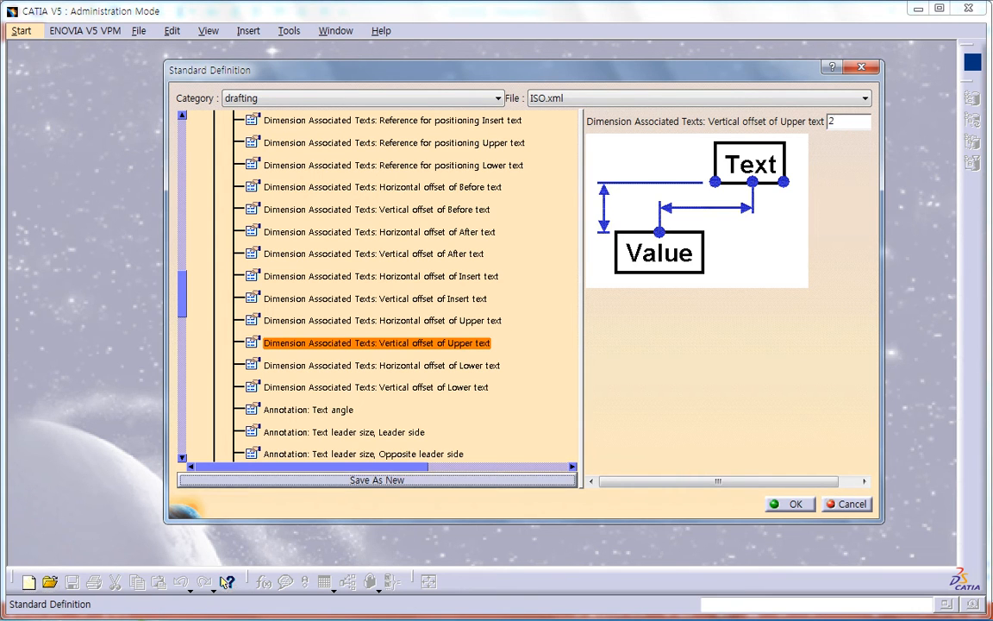
pyautogui.click(470, 388)
pyautogui.doubleClick(865, 122)
pyautogui.write('2')
pyautogui.press('Tab')
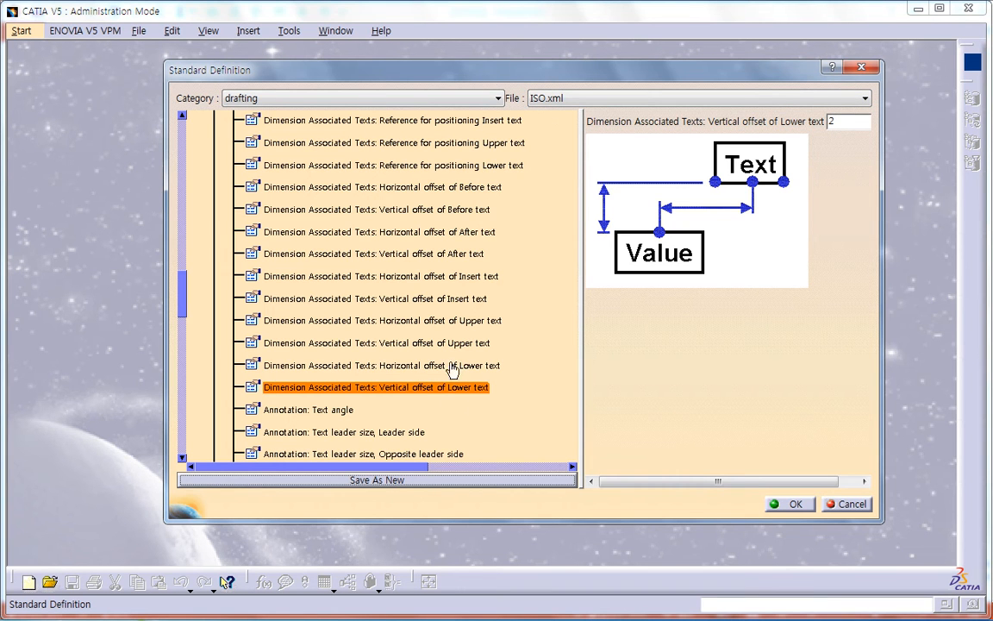
# - Save the edited drafting standard as a new XML file named SJS in the drafting folder, and close the standard definition
pyautogui.click(386, 480)
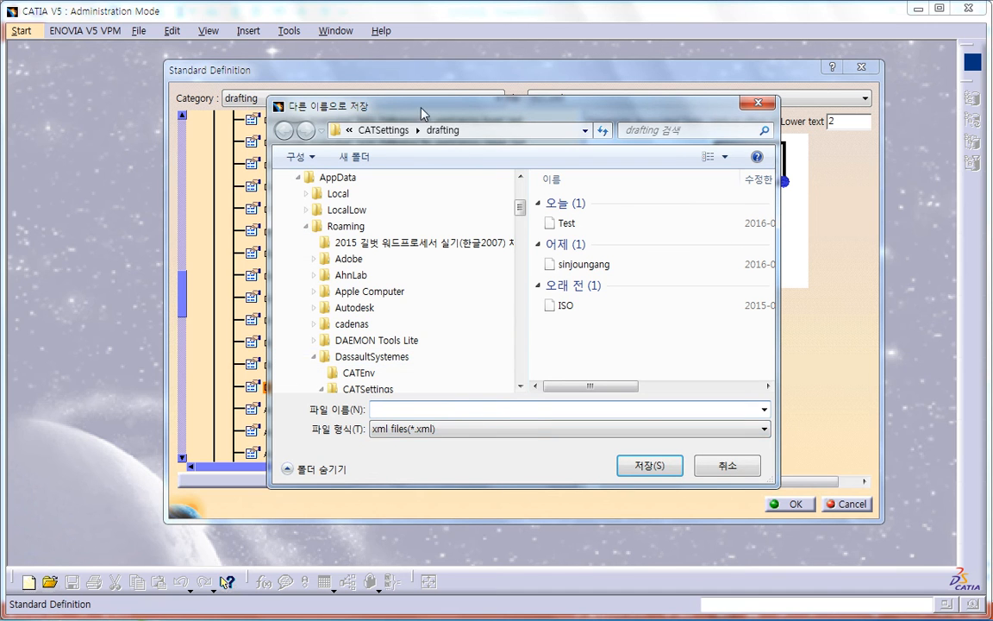
pyautogui.moveTo(380, 103); pyautogui.dragTo(249, 63)
pyautogui.moveTo(649, 446); pyautogui.dragTo(776, 485)
pyautogui.click(535, 91)
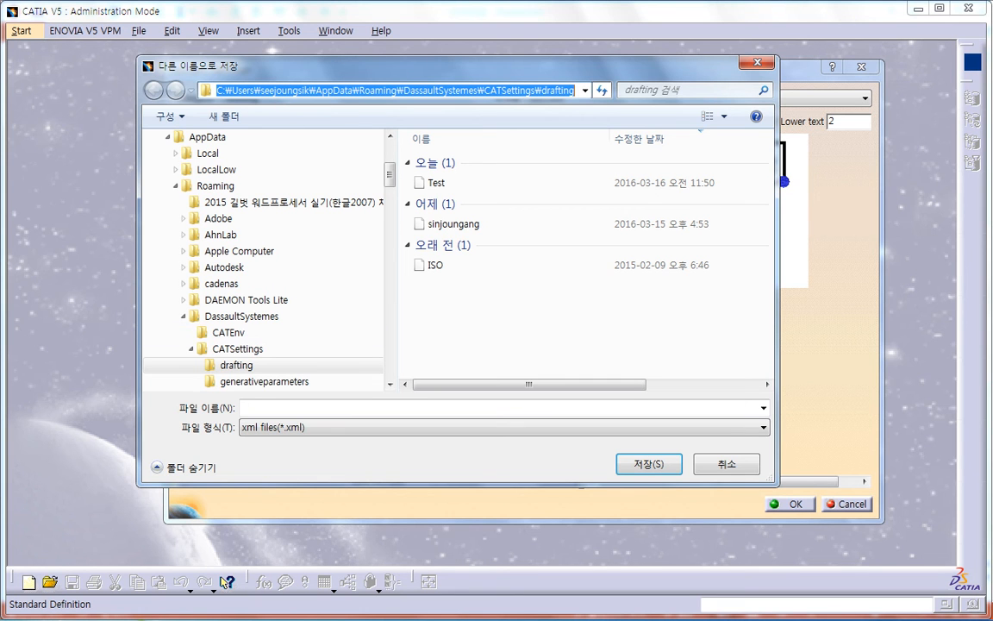
pyautogui.press('super')
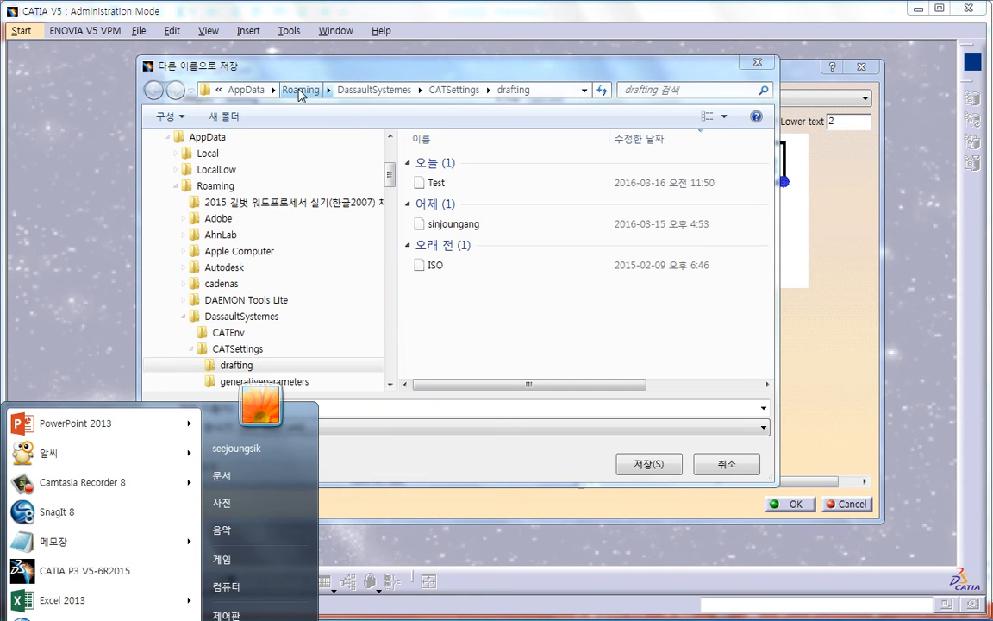
pyautogui.click(546, 91)
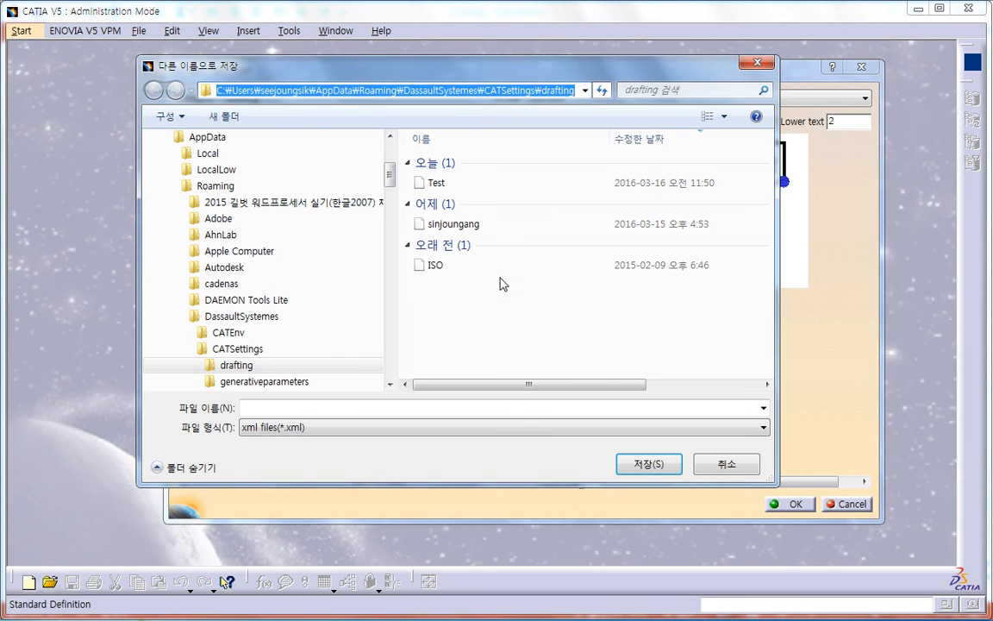
pyautogui.click(343, 409)
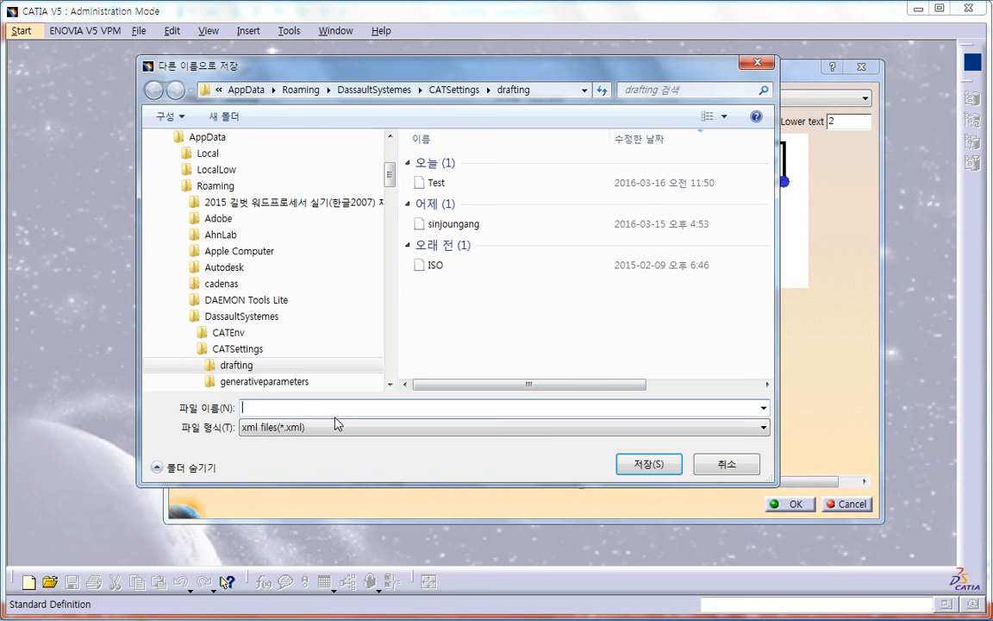
pyautogui.write('SJS')
pyautogui.click(632, 465)
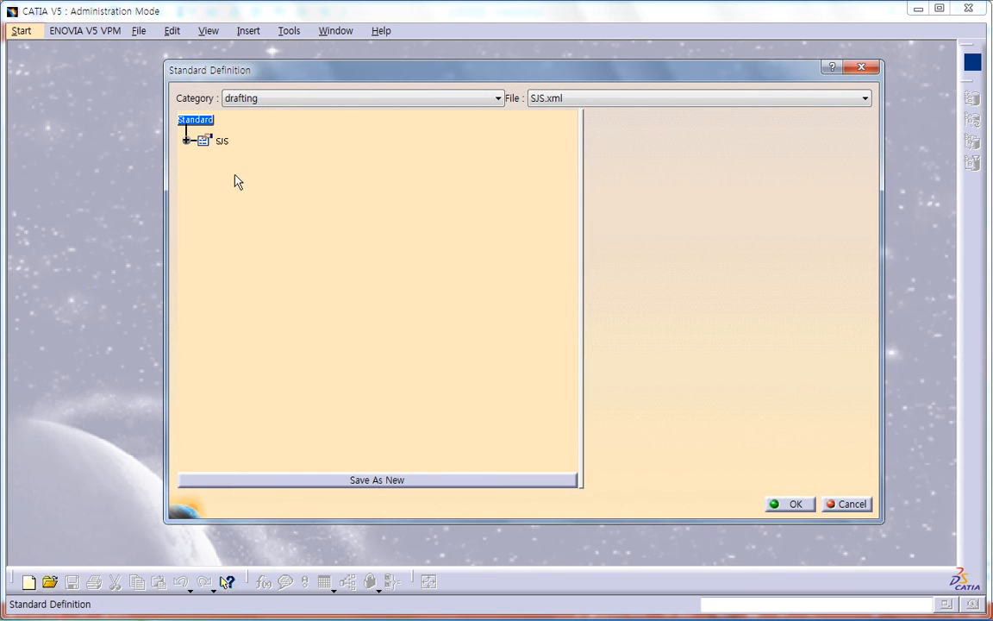
pyautogui.doubleClick(222, 141)
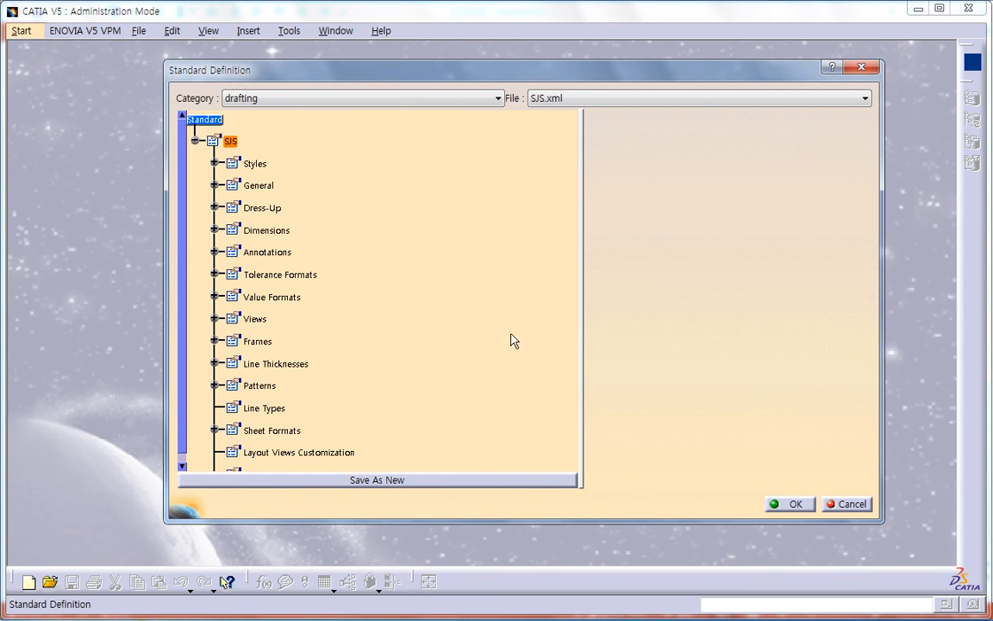
pyautogui.click(791, 506)
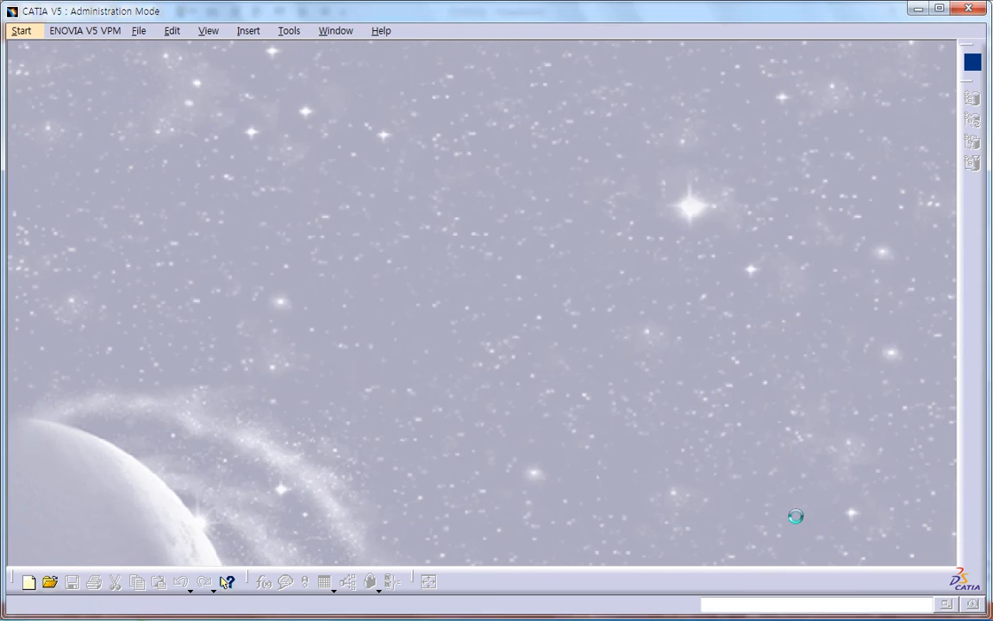
# - Create a new drawing that uses the SJS standard with an A4 ISO landscape sheet
pyautogui.click(141, 32)
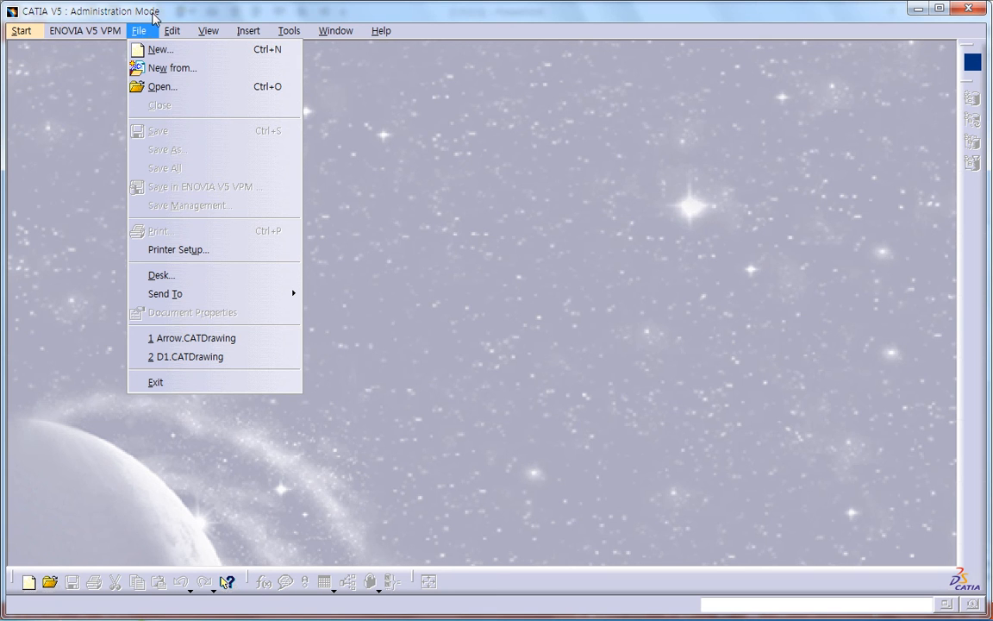
pyautogui.click(157, 50)
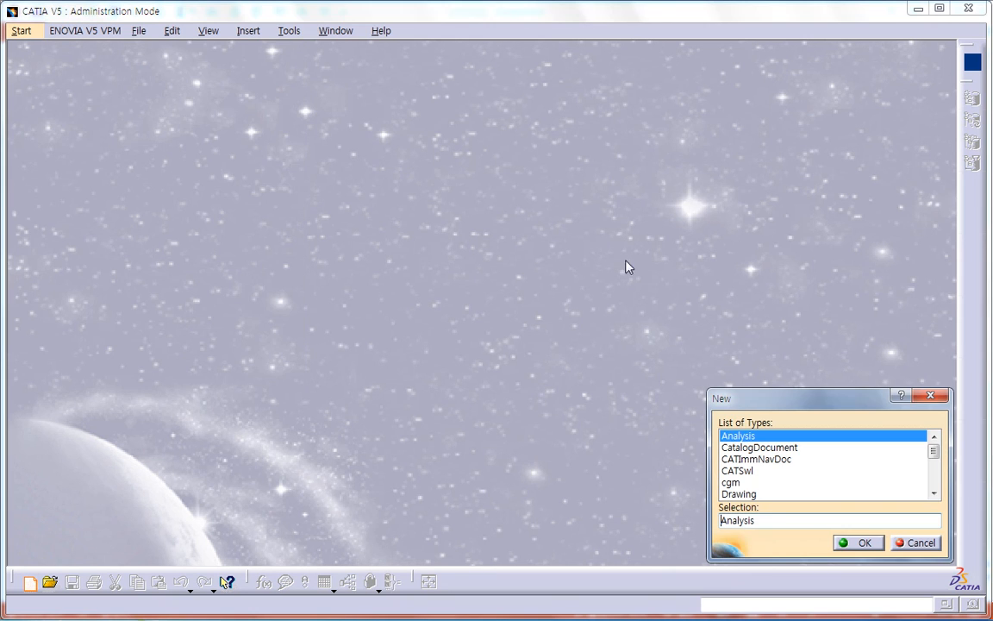
pyautogui.click(738, 493)
pyautogui.click(858, 542)
pyautogui.click(750, 390)
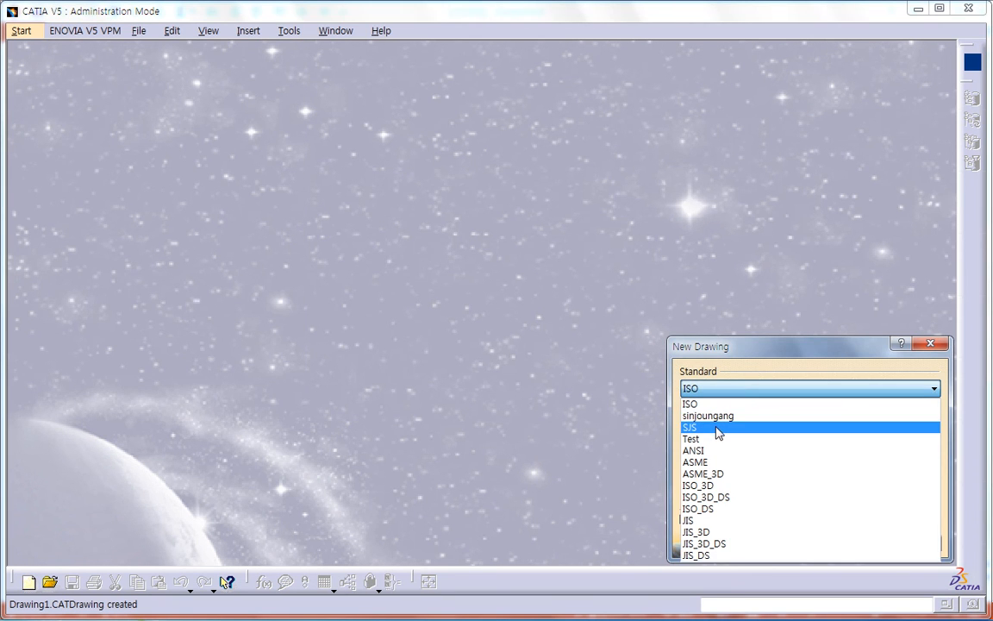
pyautogui.click(717, 428)
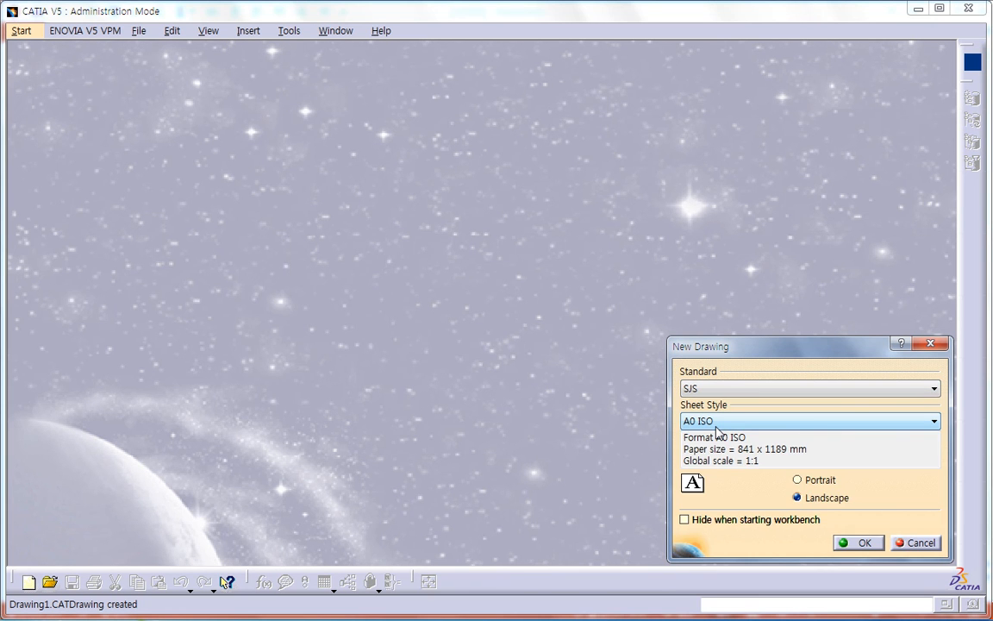
pyautogui.click(718, 423)
pyautogui.click(714, 481)
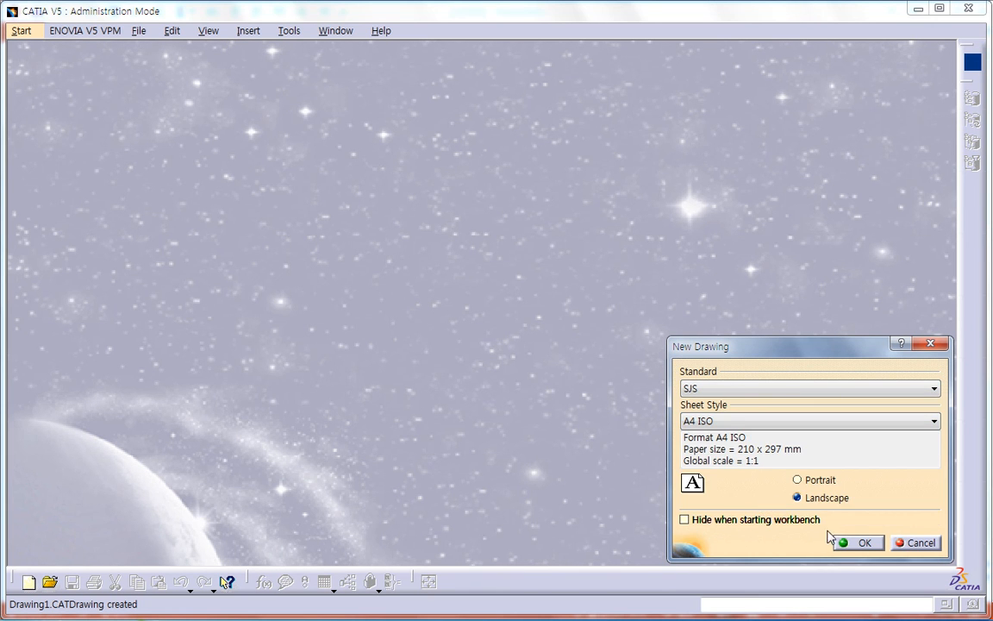
pyautogui.click(853, 544)
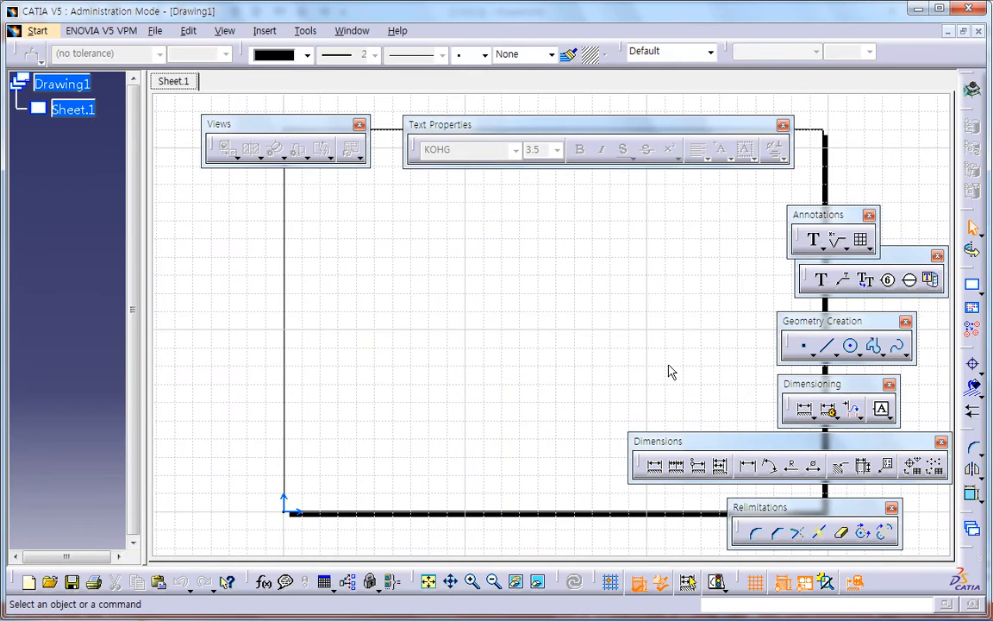
# - Sketch a circle with a radius of about 44.5 mm in the left half of the sheet
pyautogui.click(849, 348)
pyautogui.click(414, 330)
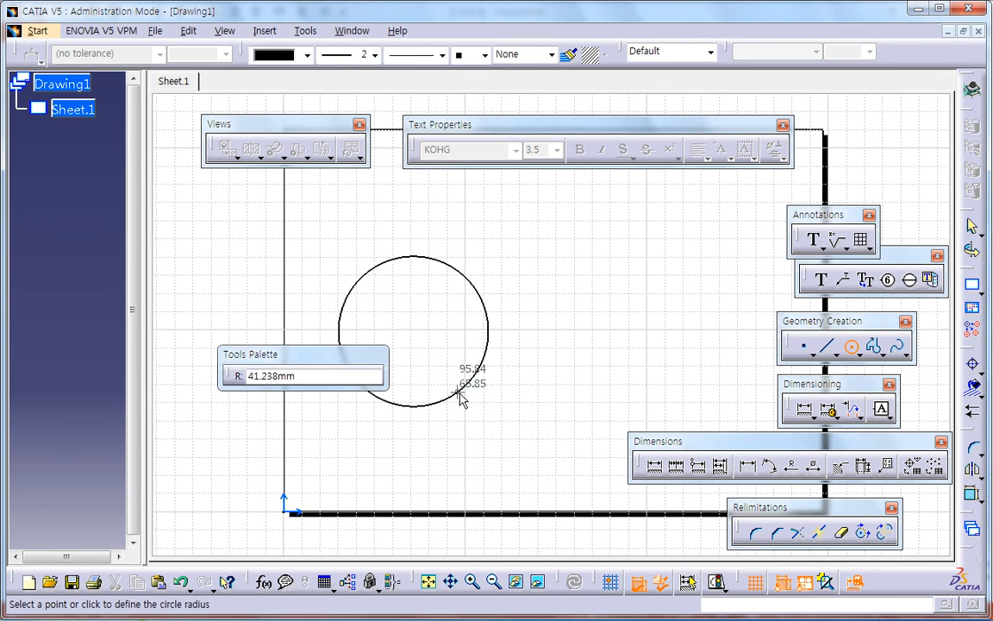
pyautogui.click(467, 394)
pyautogui.moveTo(512, 370)
pyautogui.mouseDown(button='middle')
pyautogui.moveTo(508, 388)
pyautogui.moveTo(510, 372)
pyautogui.mouseUp(button='middle')
pyautogui.click(597, 374)
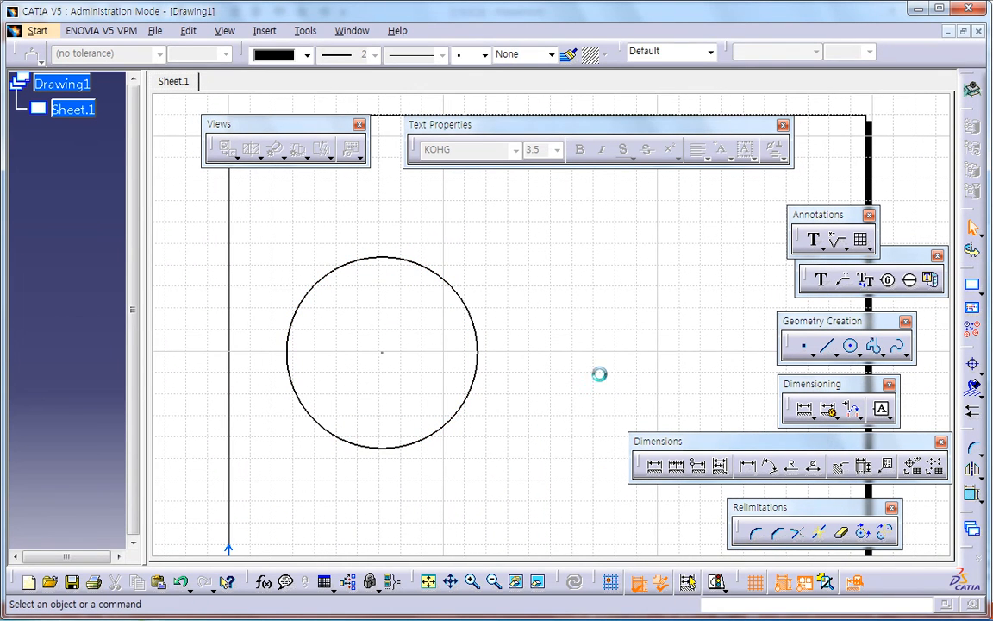
pyautogui.click(659, 463)
pyautogui.click(477, 327)
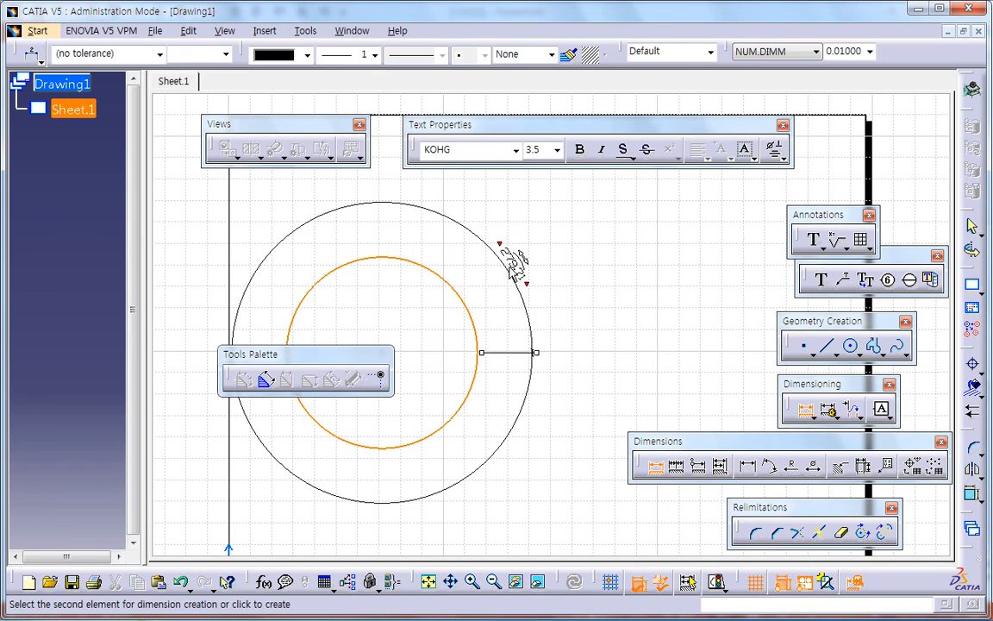
pyautogui.click(539, 317)
pyautogui.press('Delete')
# - Dimension the circle's radius and place the dimension at its upper right, outside the circle
pyautogui.moveTo(520, 359); pyautogui.dragTo(498, 395, button='middle')
pyautogui.click(656, 468)
pyautogui.click(447, 342)
pyautogui.rightClick(473, 291)
pyautogui.click(504, 323)
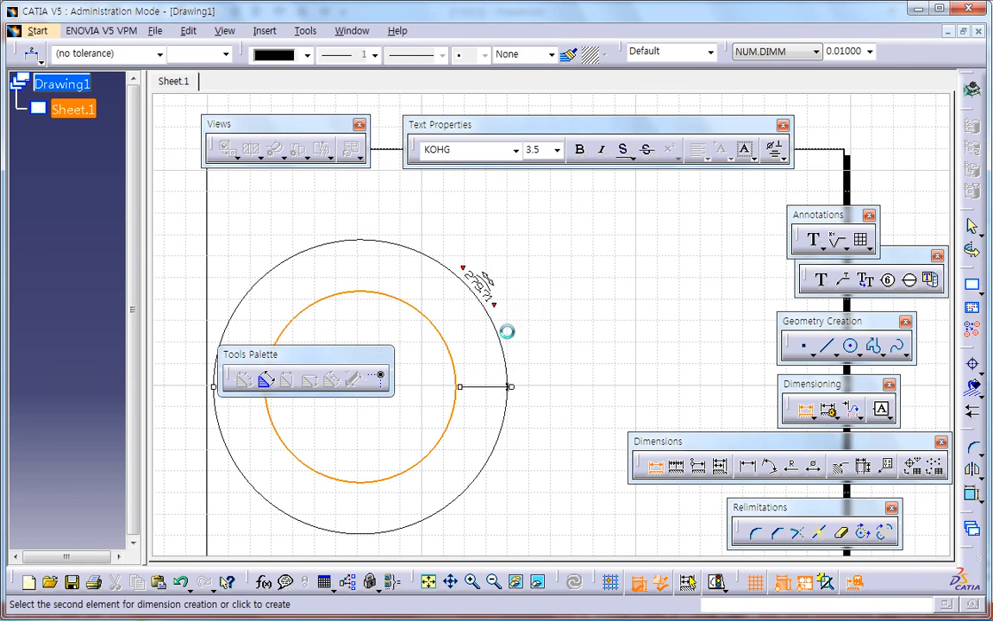
pyautogui.click(483, 290)
# - Change the dimension line representation of the radius dimension to Two Parts and apply it
pyautogui.moveTo(488, 330); pyautogui.dragTo(467, 247, button='middle')
pyautogui.rightClick(344, 238)
pyautogui.click(388, 330)
pyautogui.moveTo(518, 198); pyautogui.dragTo(505, 106)
pyautogui.click(574, 157)
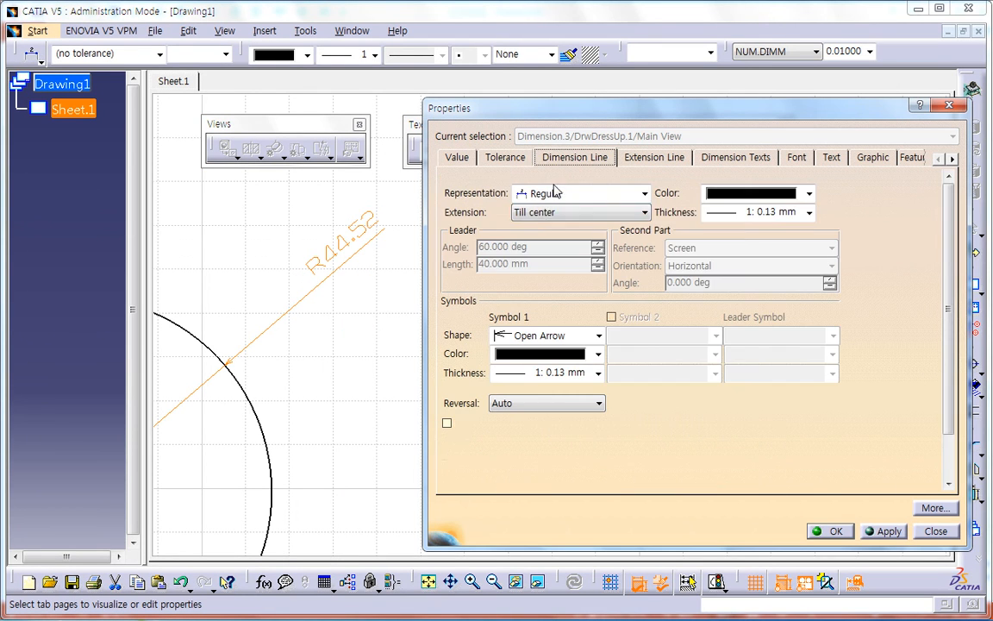
pyautogui.click(564, 194)
pyautogui.click(561, 222)
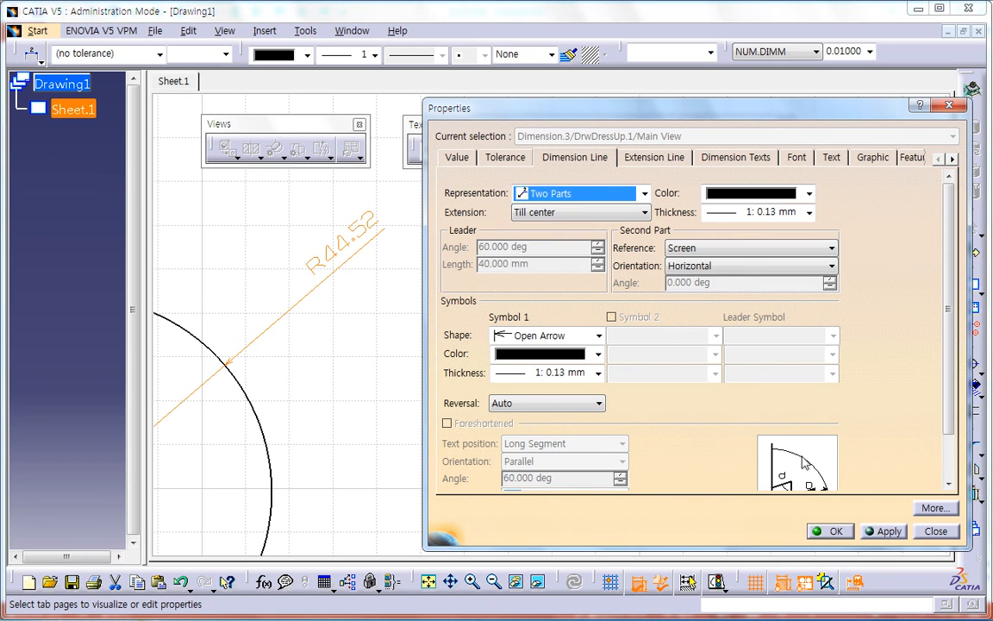
pyautogui.click(876, 533)
# - Add associated texts around the radius dimension's main value: Upper Text above, 2X before, Right Text after and Lower Text below
pyautogui.click(736, 157)
pyautogui.click(651, 265)
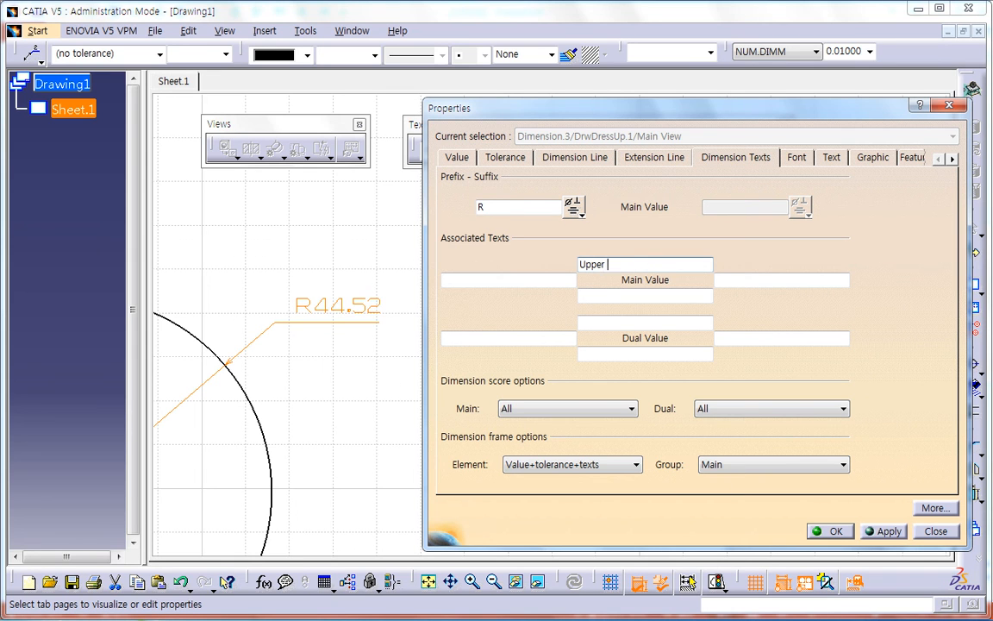
pyautogui.press('Tab')
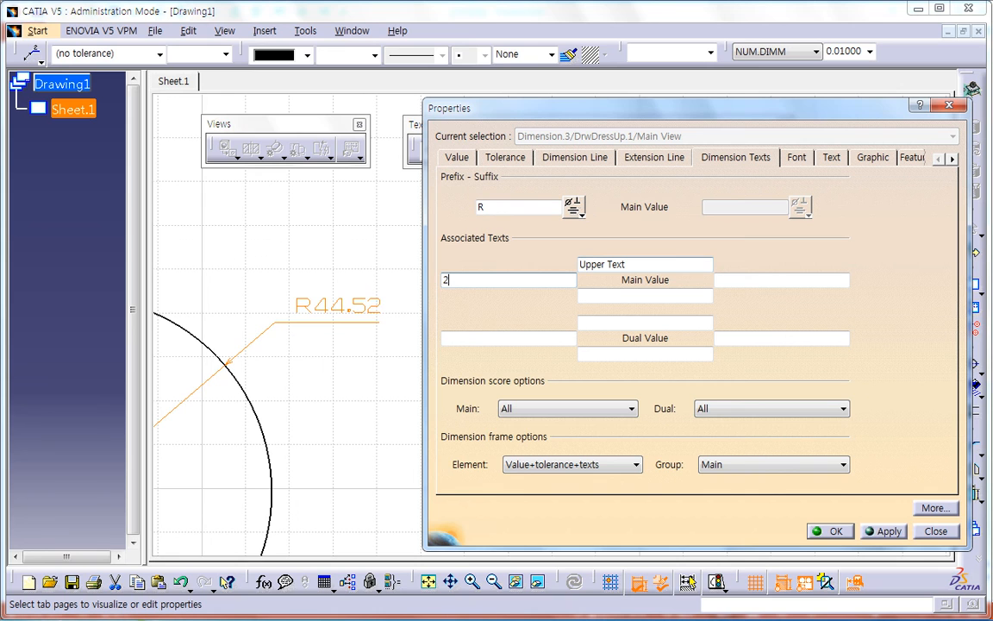
pyautogui.press('Tab')
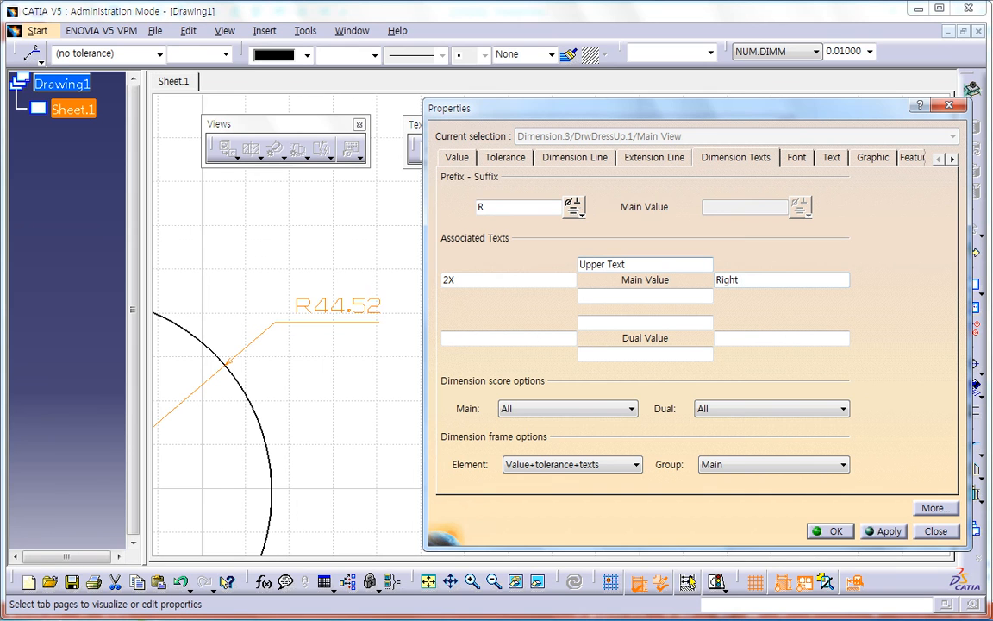
pyautogui.press('Tab')
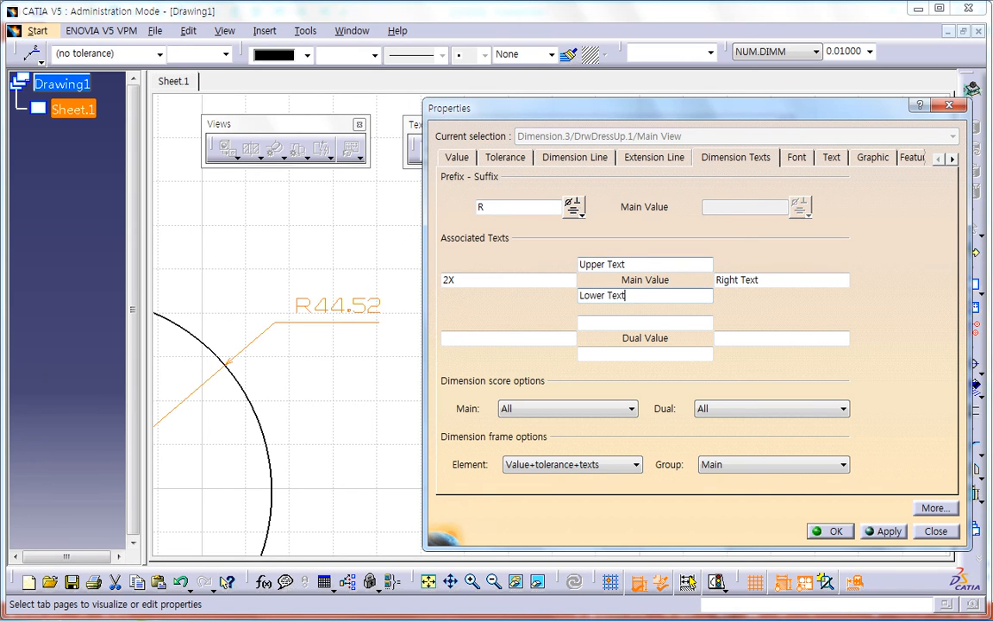
pyautogui.click(887, 530)
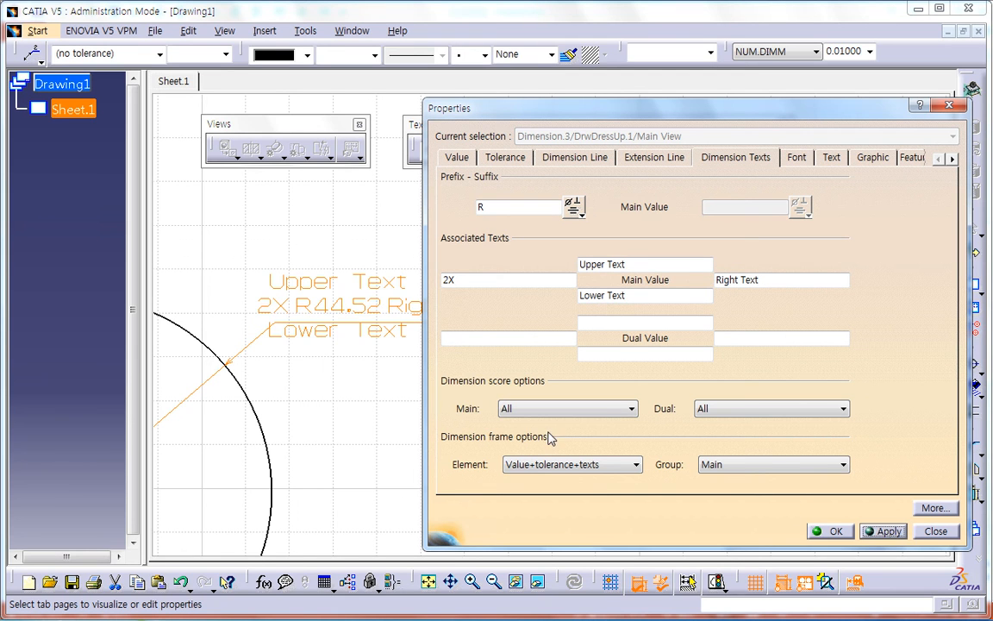
# - Set the value orientation offset of the radius dimension to 0.5 mm and apply it
pyautogui.moveTo(484, 105); pyautogui.dragTo(528, 108)
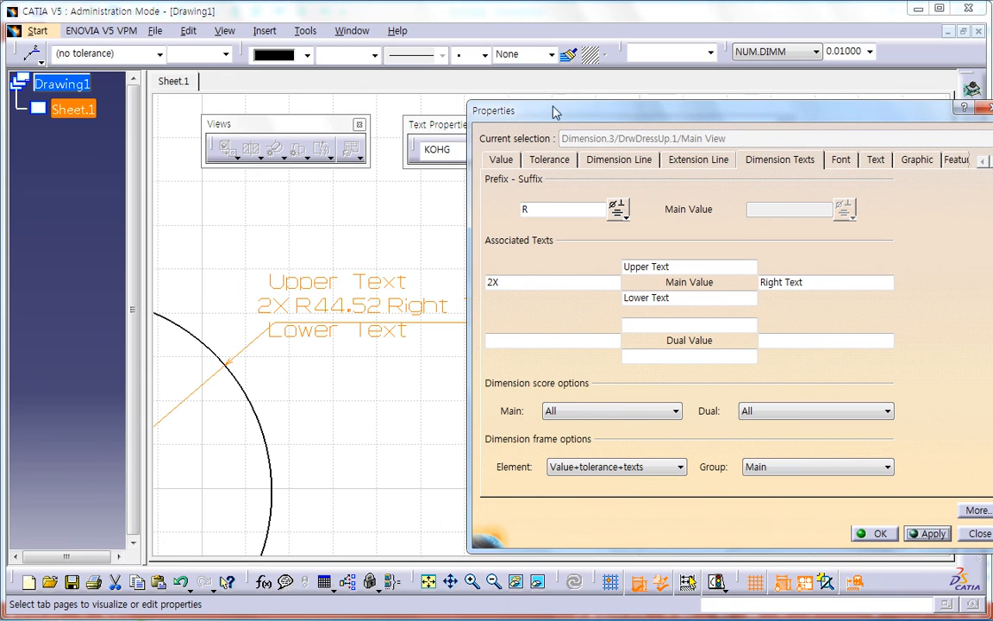
pyautogui.moveTo(500, 112); pyautogui.dragTo(561, 109)
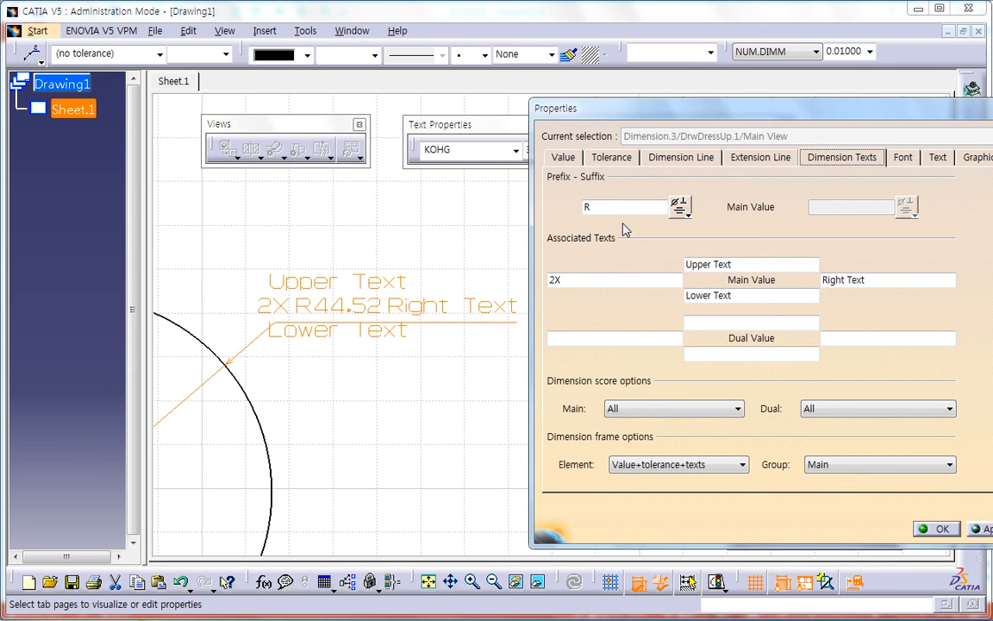
pyautogui.click(563, 157)
pyautogui.tripleClick(833, 268)
pyautogui.write('0.500')
pyautogui.press('Tab')
pyautogui.tripleClick(810, 262)
pyautogui.write('0.5')
pyautogui.press('Tab')
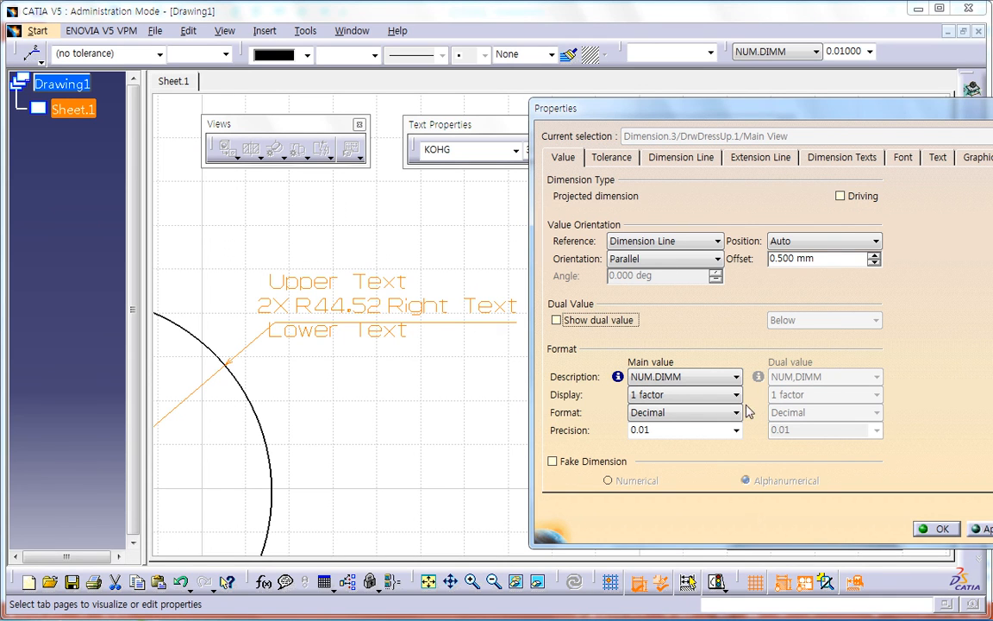
pyautogui.click(981, 528)
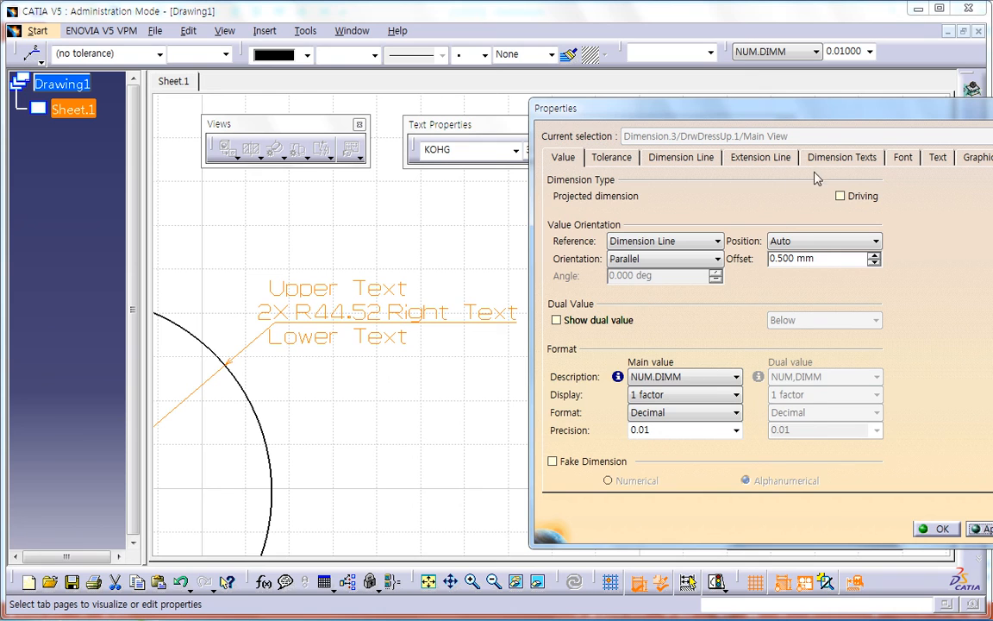
# - Replace the text after the radius dimension's main value with -R and accept the dimension properties
pyautogui.click(835, 158)
pyautogui.moveTo(862, 281); pyautogui.dragTo(801, 293)
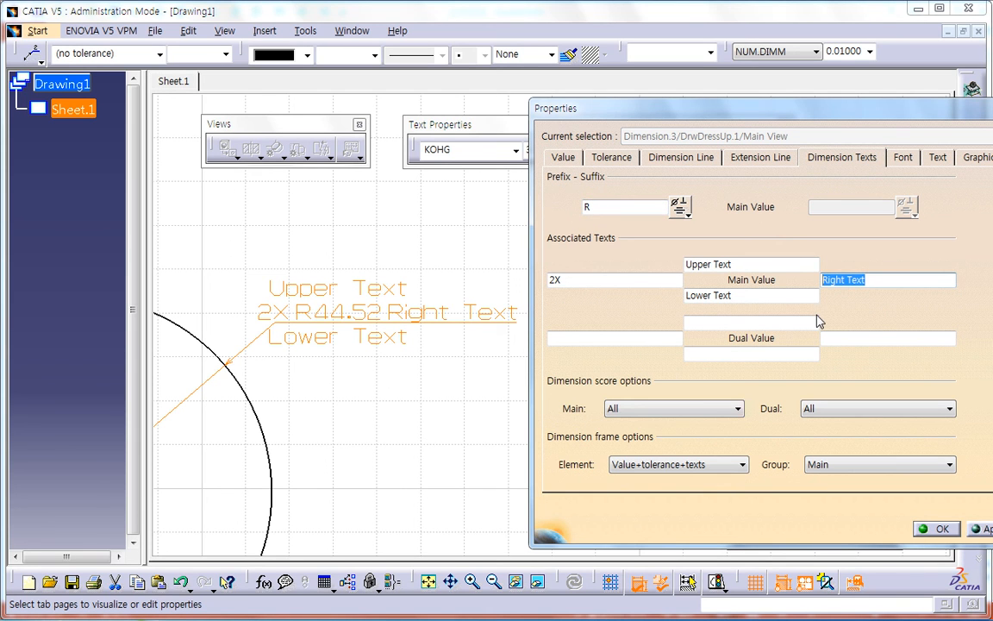
pyautogui.write('-R')
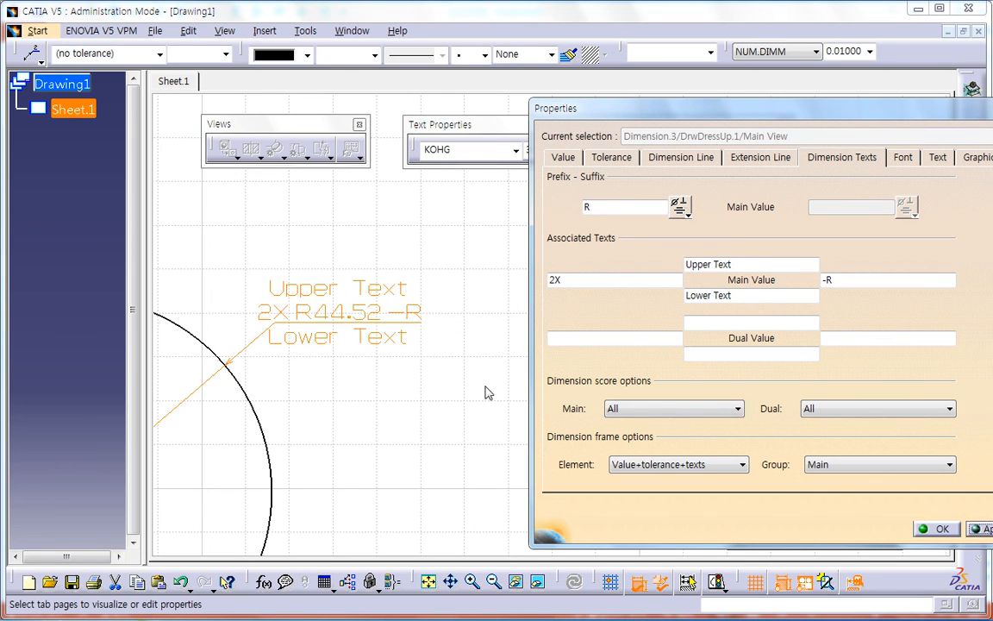
pyautogui.click(942, 532)
pyautogui.moveTo(471, 370)
pyautogui.mouseDown(button='middle')
pyautogui.moveTo(535, 357)
pyautogui.moveTo(535, 378)
pyautogui.mouseUp(button='middle')
pyautogui.click(509, 388)
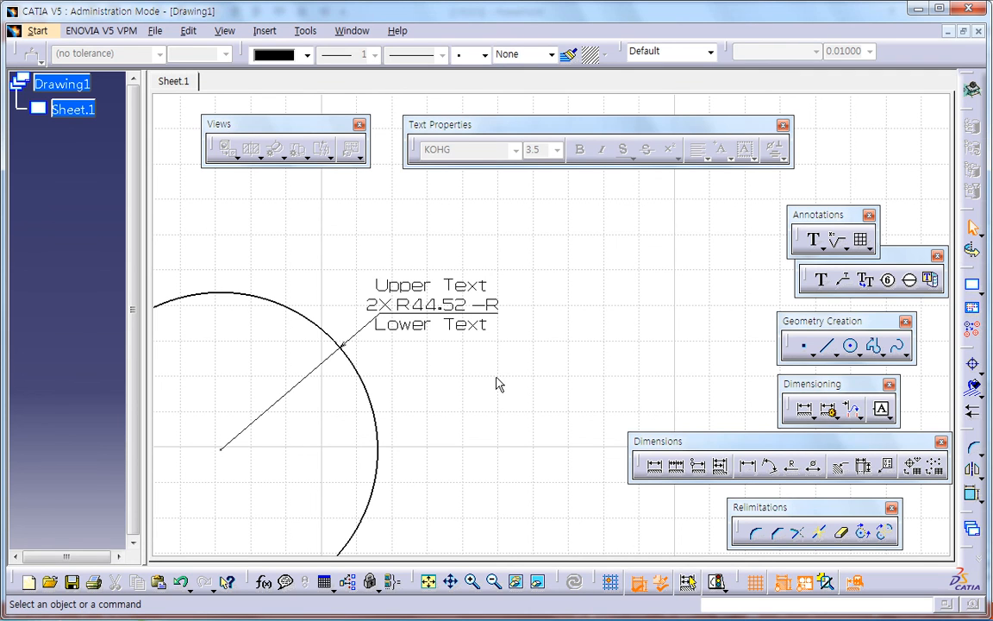
pyautogui.moveTo(505, 322); pyautogui.dragTo(561, 316)
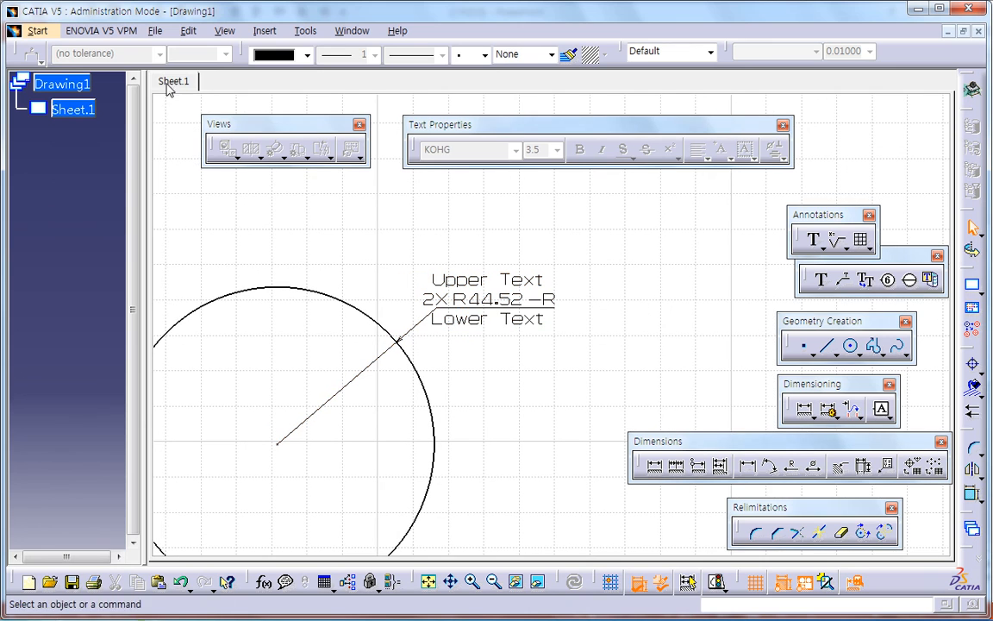
# - Create a new drawing with the ISO standard and an A4 ISO landscape sheet
pyautogui.click(159, 32)
pyautogui.click(167, 48)
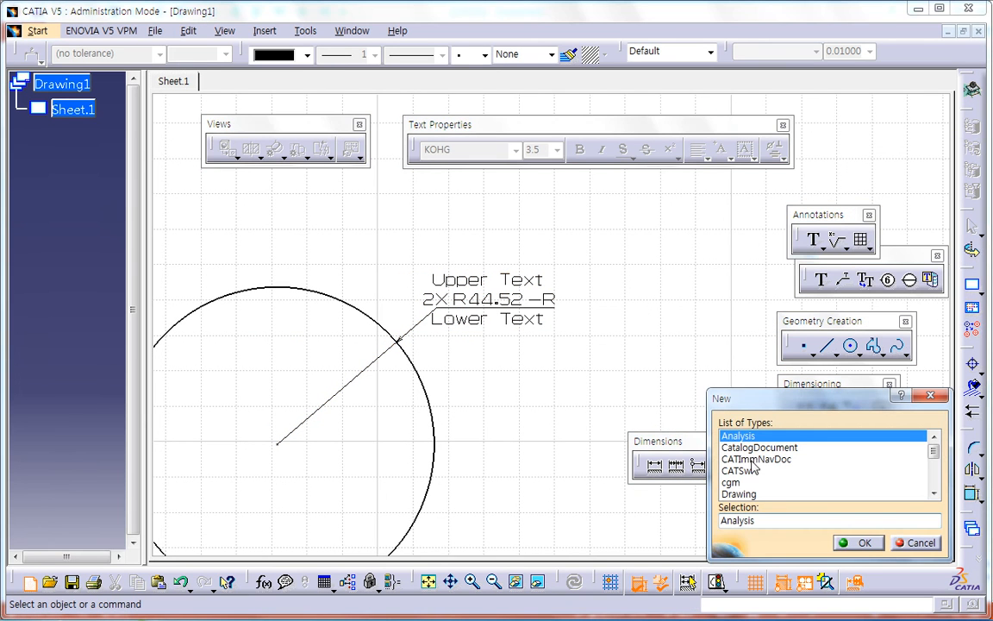
pyautogui.click(739, 494)
pyautogui.click(859, 543)
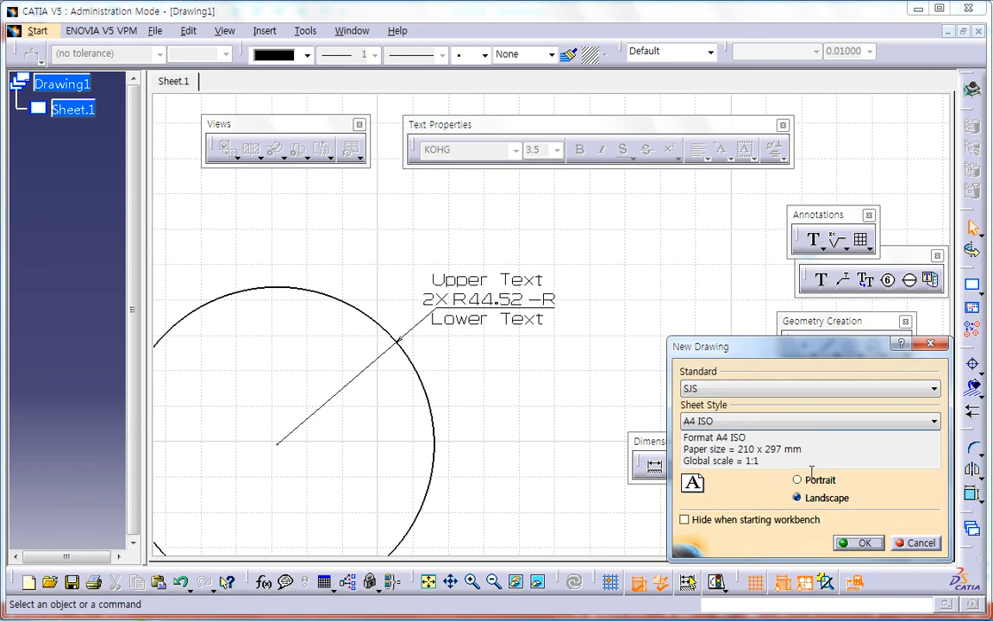
pyautogui.click(725, 388)
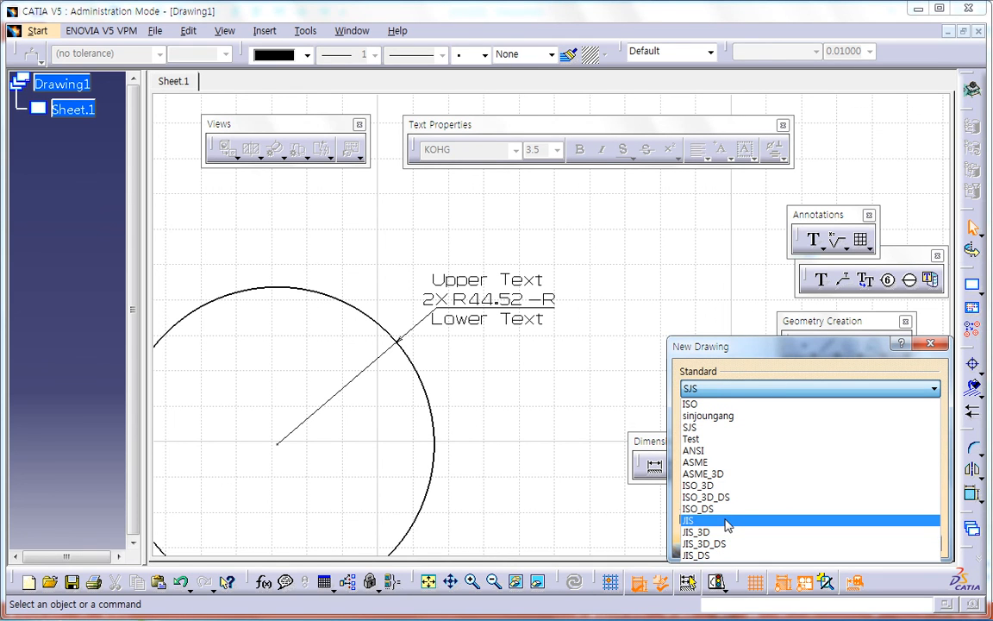
pyautogui.click(720, 403)
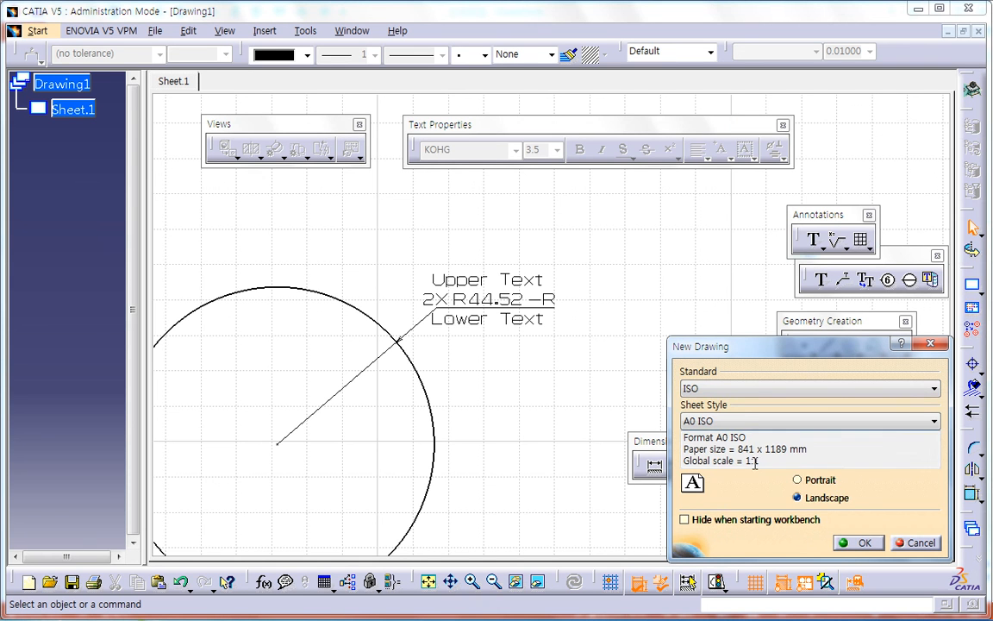
pyautogui.click(754, 420)
pyautogui.click(750, 497)
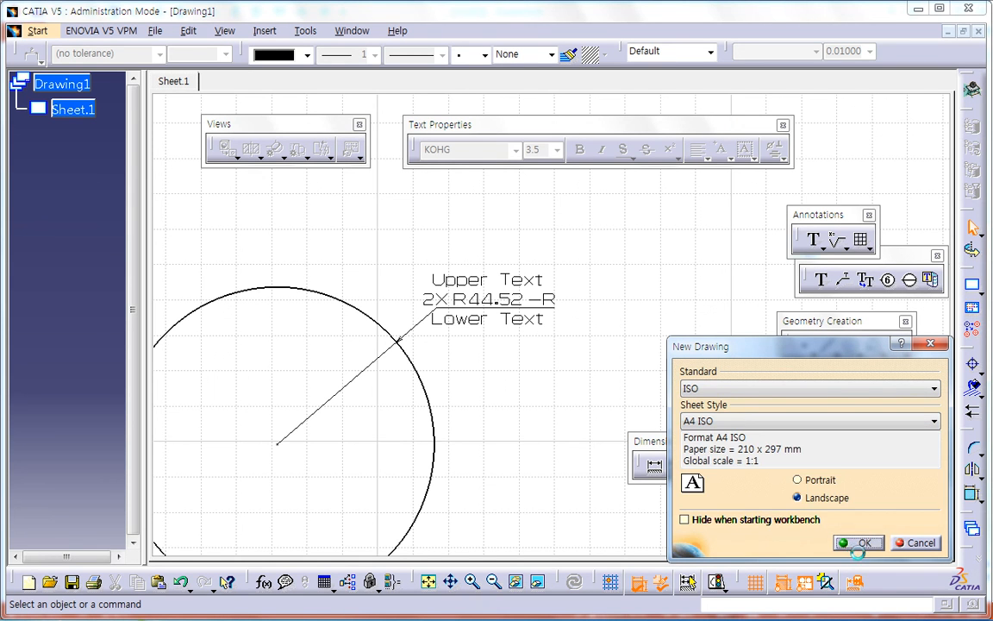
pyautogui.click(861, 543)
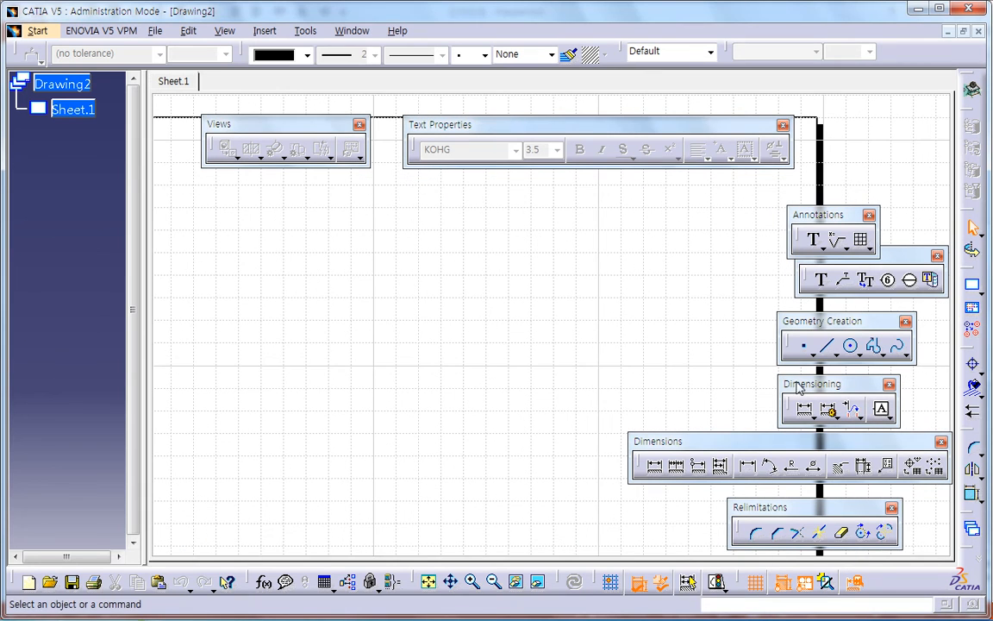
# - Draw a circle with a radius of about 48 mm on the sheet
pyautogui.click(851, 346)
pyautogui.click(331, 332)
pyautogui.click(403, 420)
pyautogui.moveTo(508, 342); pyautogui.dragTo(428, 376, button='middle')
pyautogui.click(590, 377)
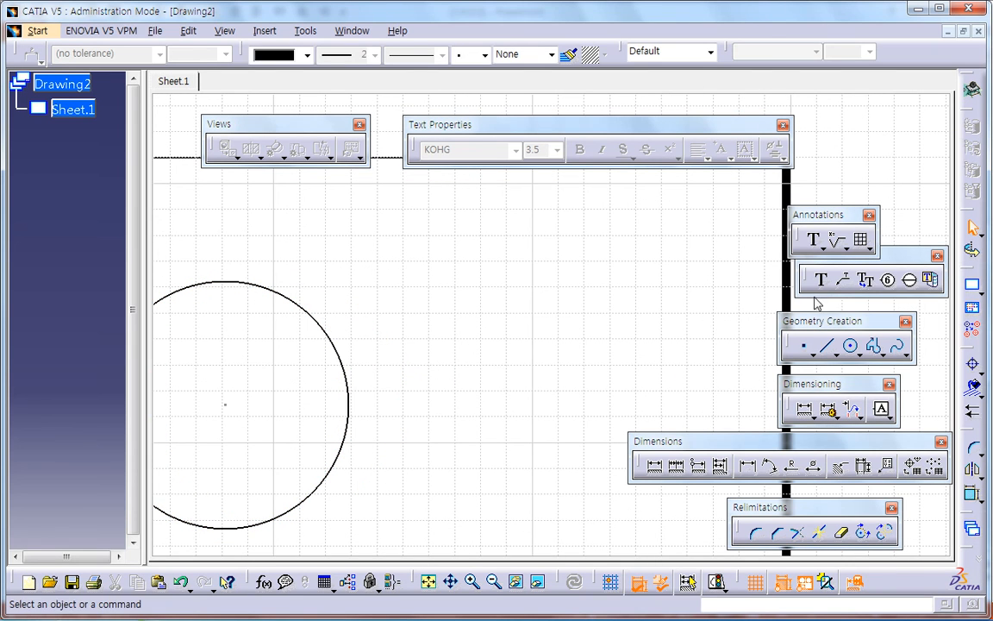
# - Add a radius dimension to the circle, with its value outside the upper-right part of the circle
pyautogui.click(657, 466)
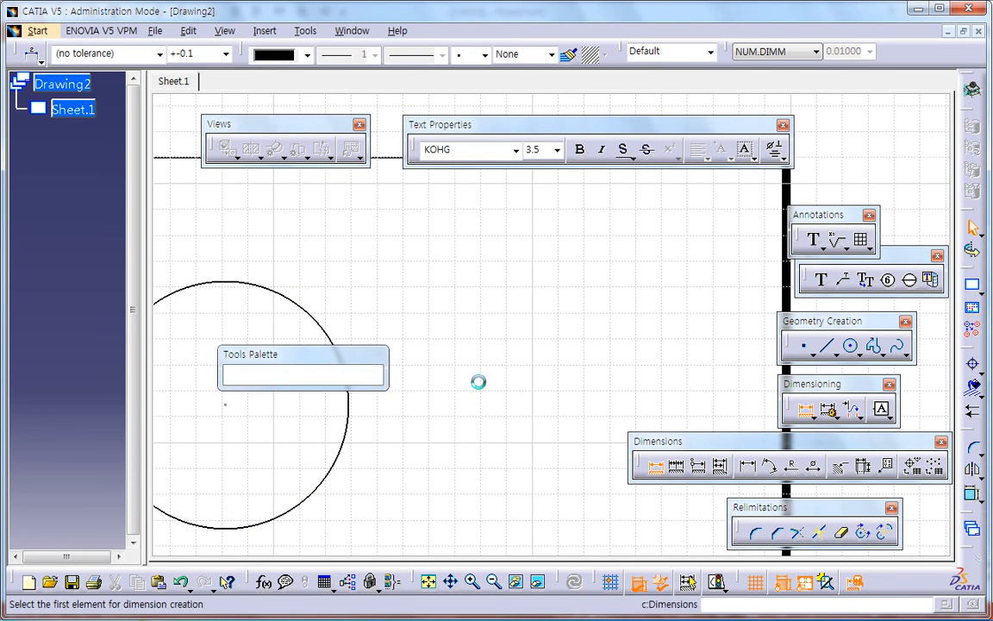
pyautogui.click(322, 322)
pyautogui.click(400, 280)
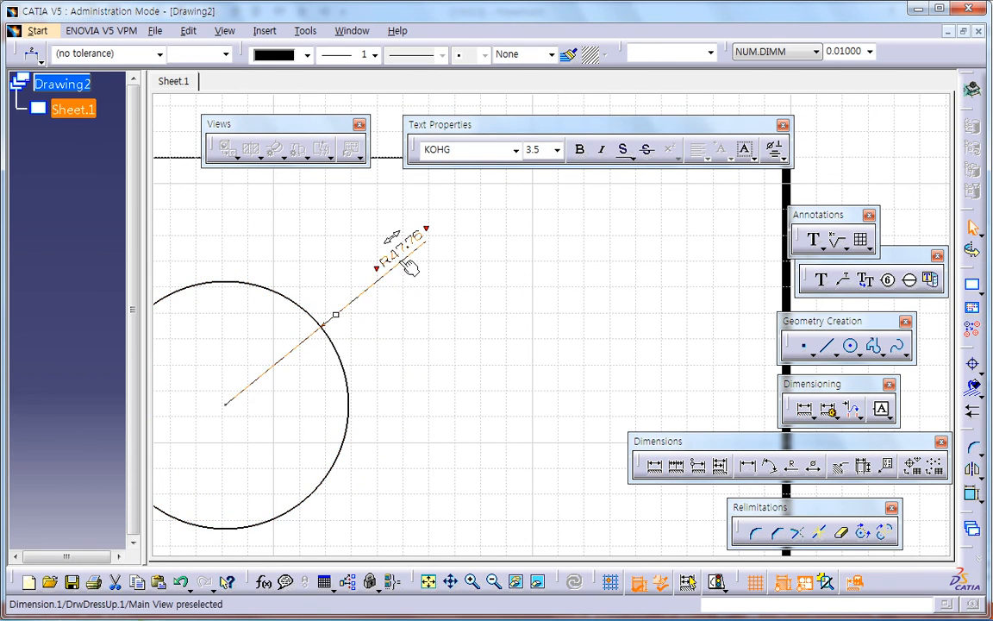
# - In the radius dimension's properties, enter associated texts around the main value: a before, b above, c below and d after
pyautogui.rightClick(399, 261)
pyautogui.click(423, 348)
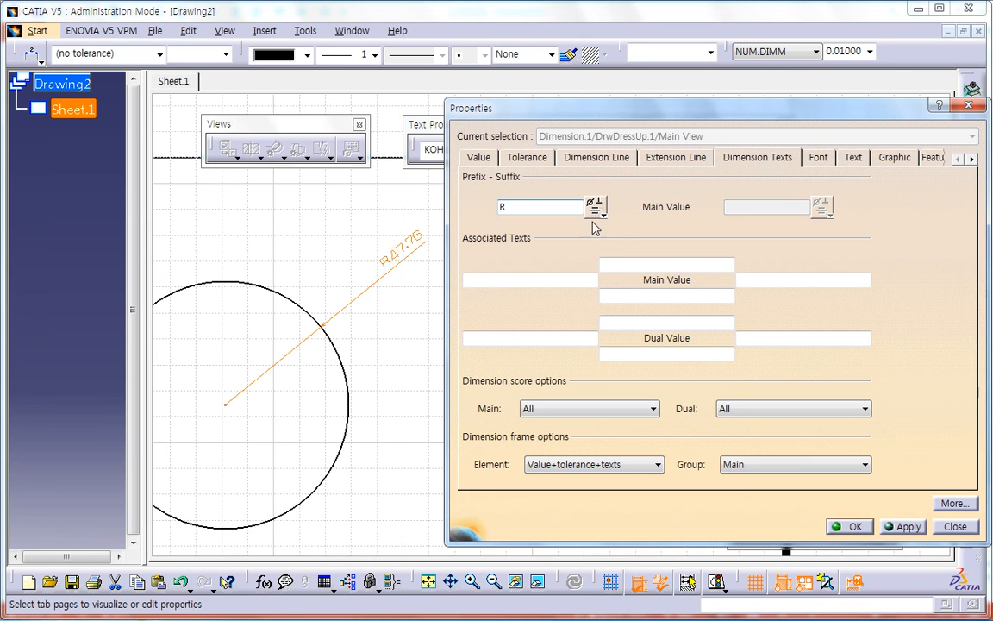
pyautogui.click(569, 288)
pyautogui.write('a')
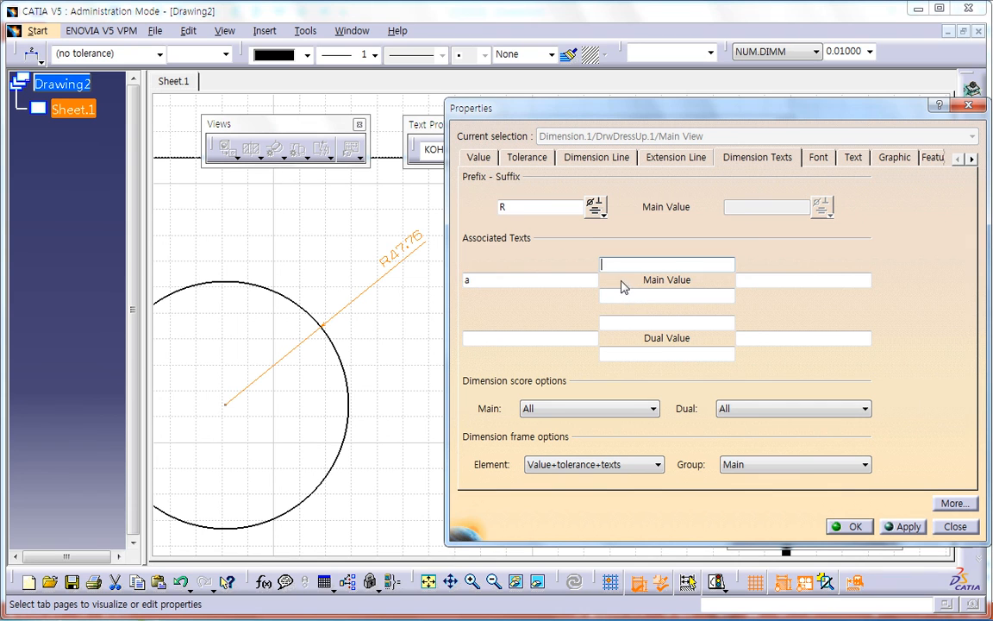
pyautogui.press('Tab')
pyautogui.write('b')
pyautogui.click(628, 295)
pyautogui.write('c')
pyautogui.click(781, 282)
pyautogui.write('d')
# - Set the radius dimension's line representation to Two Parts and accept the dimension properties
pyautogui.click(479, 157)
pyautogui.click(586, 158)
pyautogui.click(552, 194)
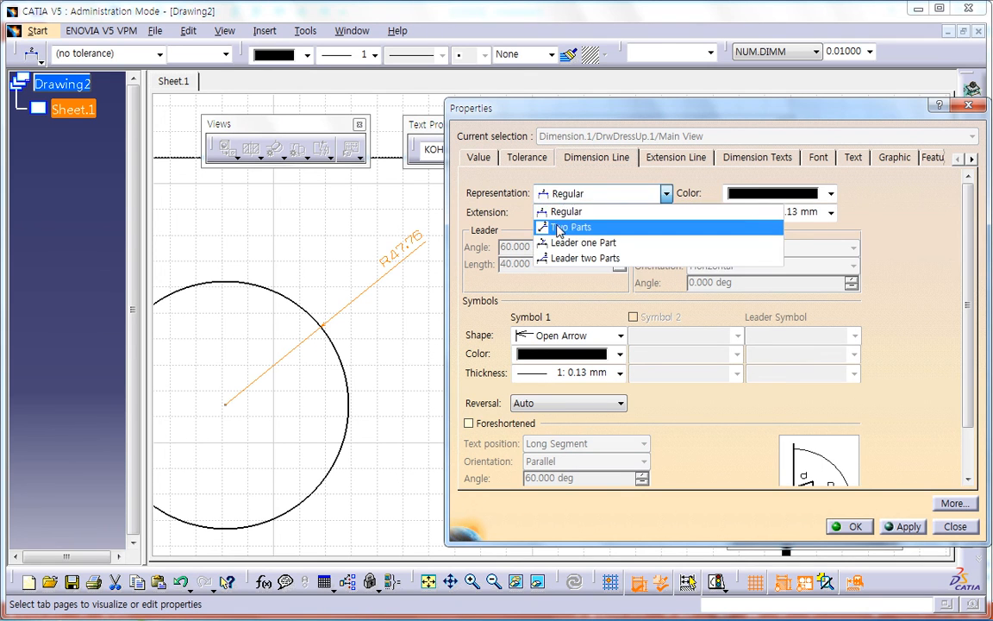
pyautogui.click(559, 228)
pyautogui.click(902, 526)
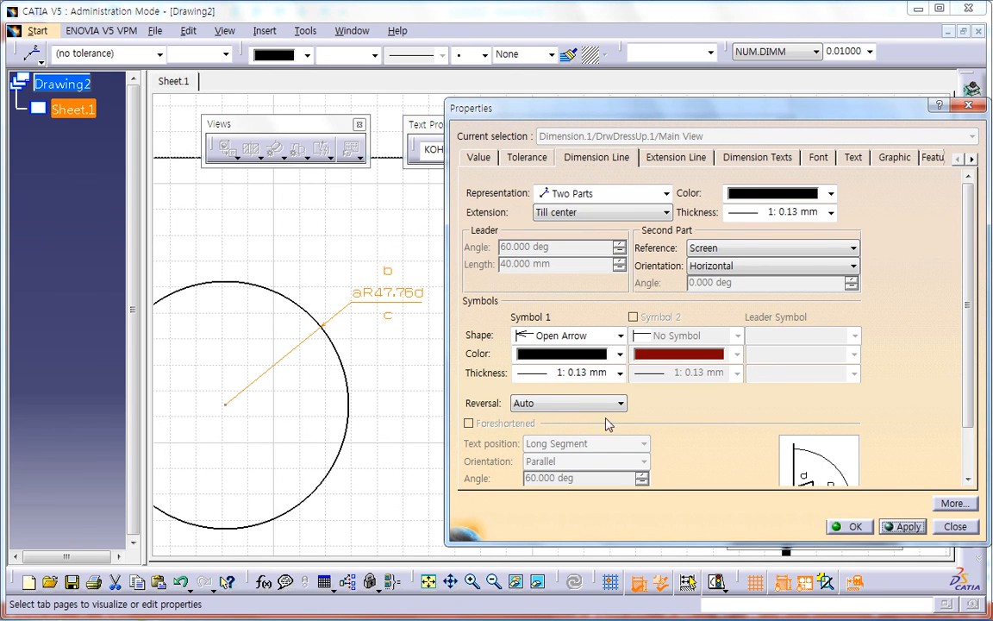
pyautogui.click(842, 528)
pyautogui.moveTo(400, 375)
pyautogui.mouseDown(button='middle')
pyautogui.moveTo(494, 379)
pyautogui.moveTo(498, 362)
pyautogui.mouseUp(button='middle')
pyautogui.click(529, 379)
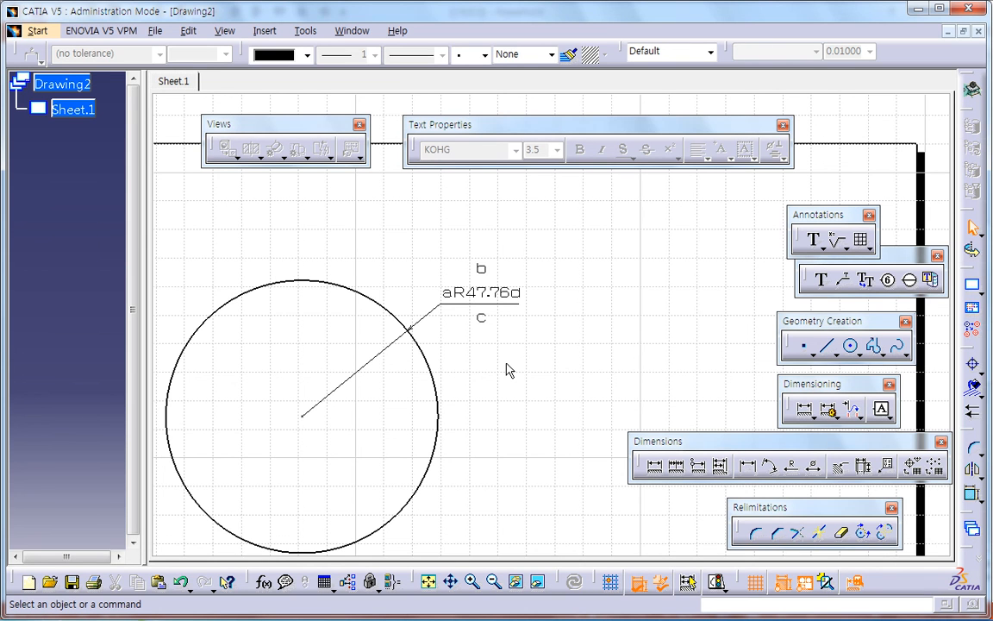
# - Change the drawing's standard from ISO to SJS in the page setup and accept the standard change
pyautogui.moveTo(508, 369); pyautogui.dragTo(450, 368, button='middle')
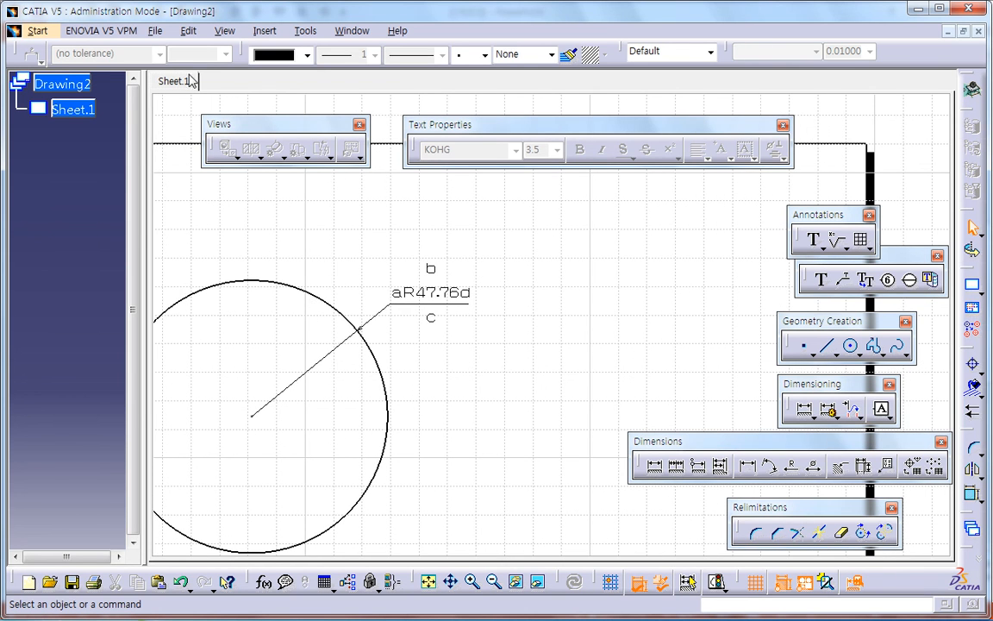
pyautogui.click(155, 31)
pyautogui.click(191, 231)
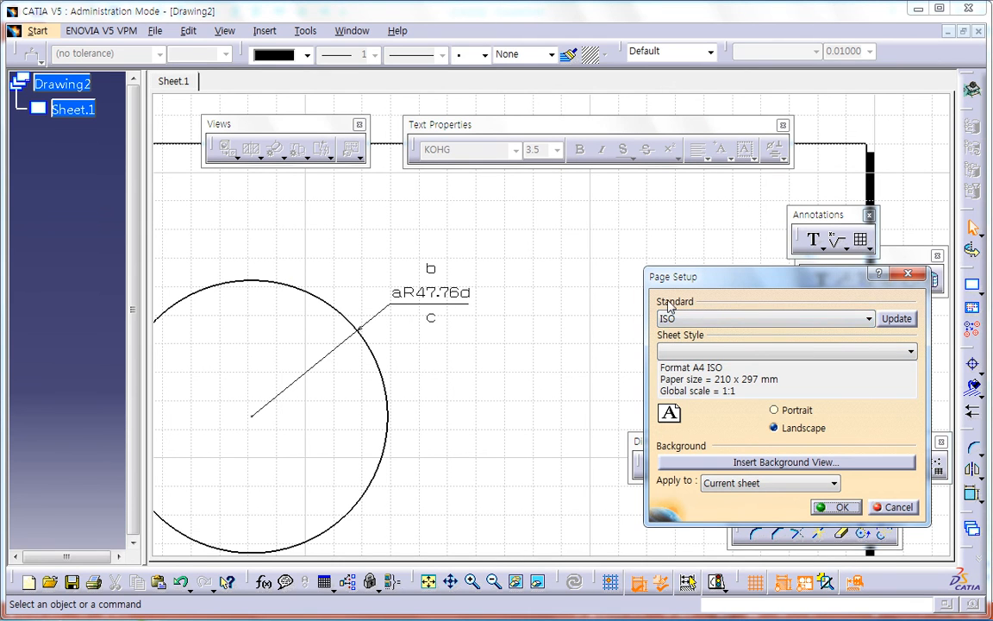
pyautogui.click(705, 318)
pyautogui.click(669, 462)
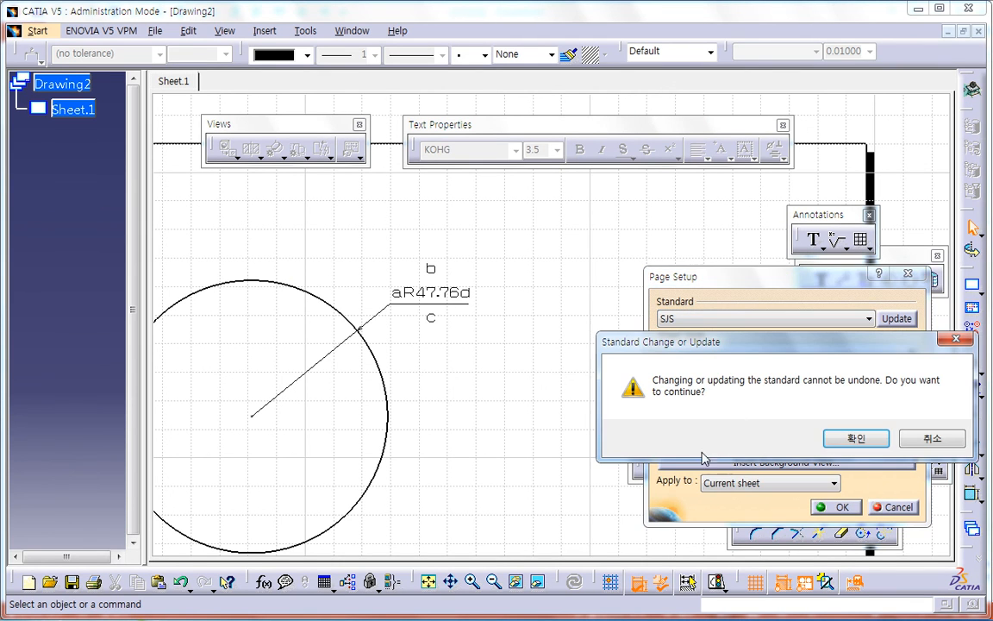
pyautogui.click(843, 441)
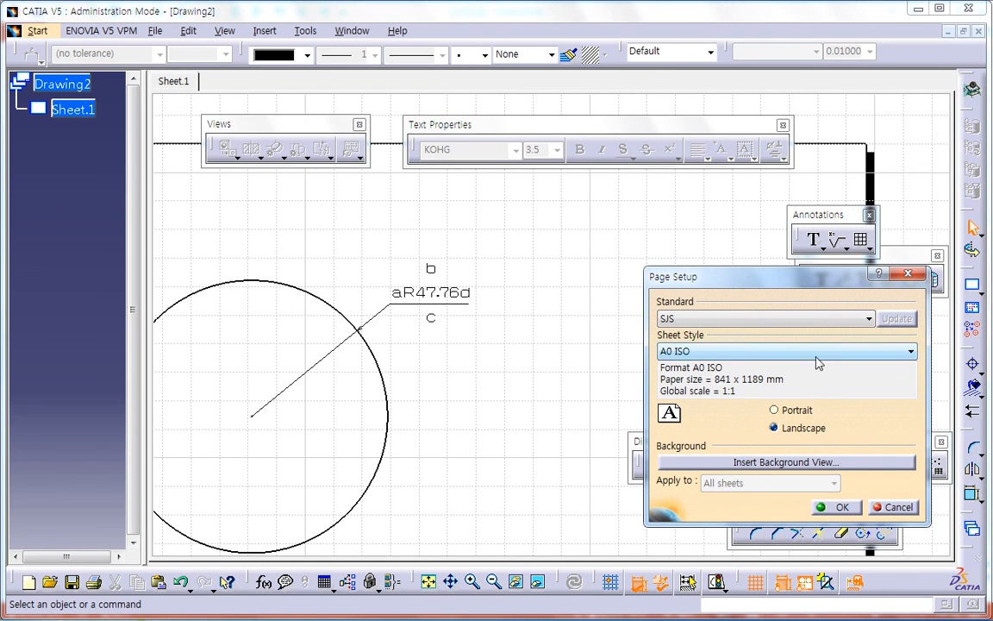
pyautogui.click(838, 507)
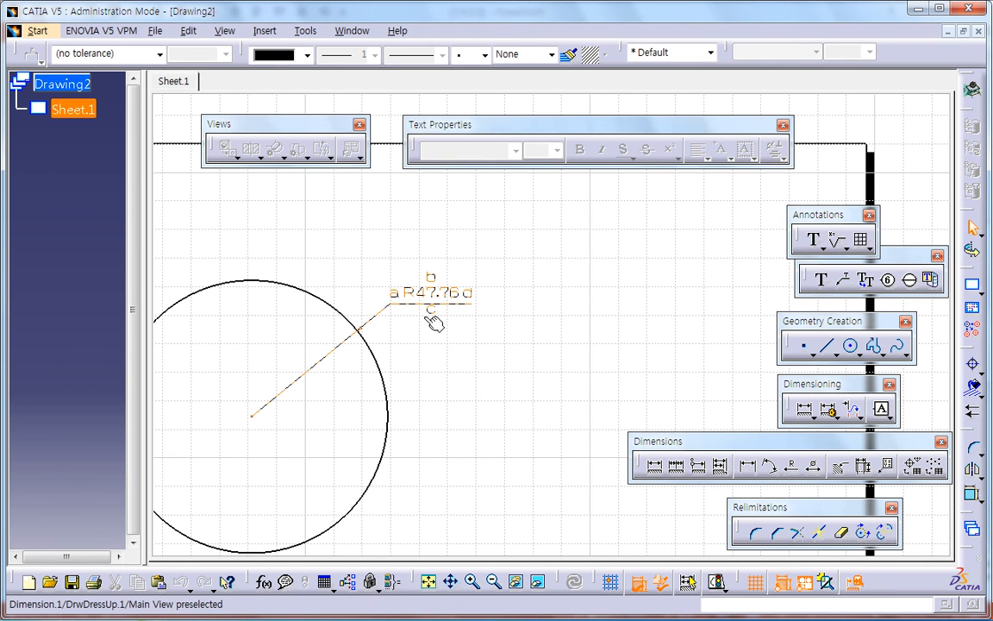
pyautogui.moveTo(433, 322); pyautogui.dragTo(419, 337, button='middle')
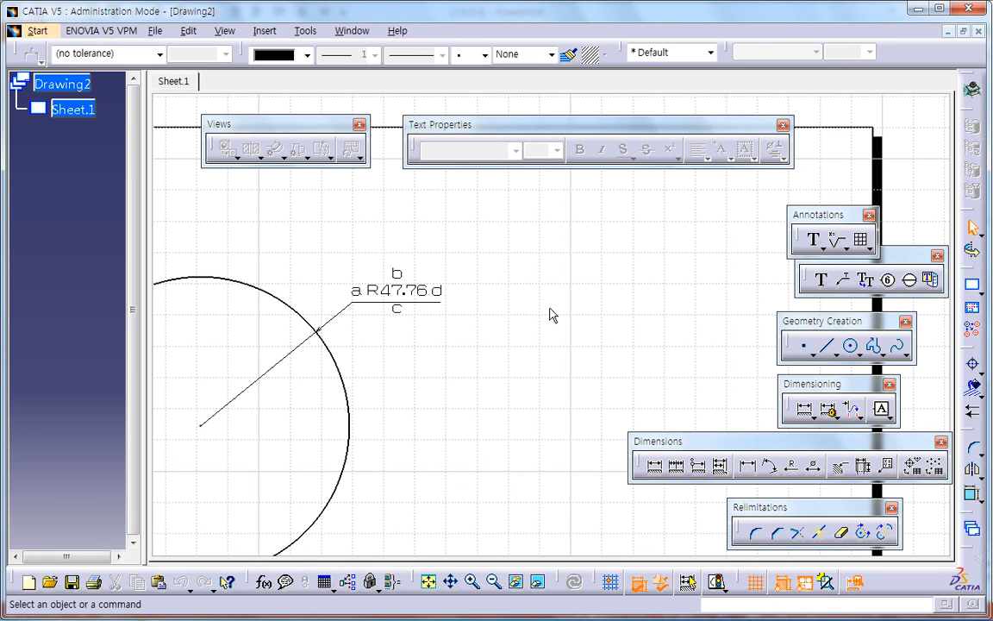
pyautogui.click(151, 31)
pyautogui.click(211, 227)
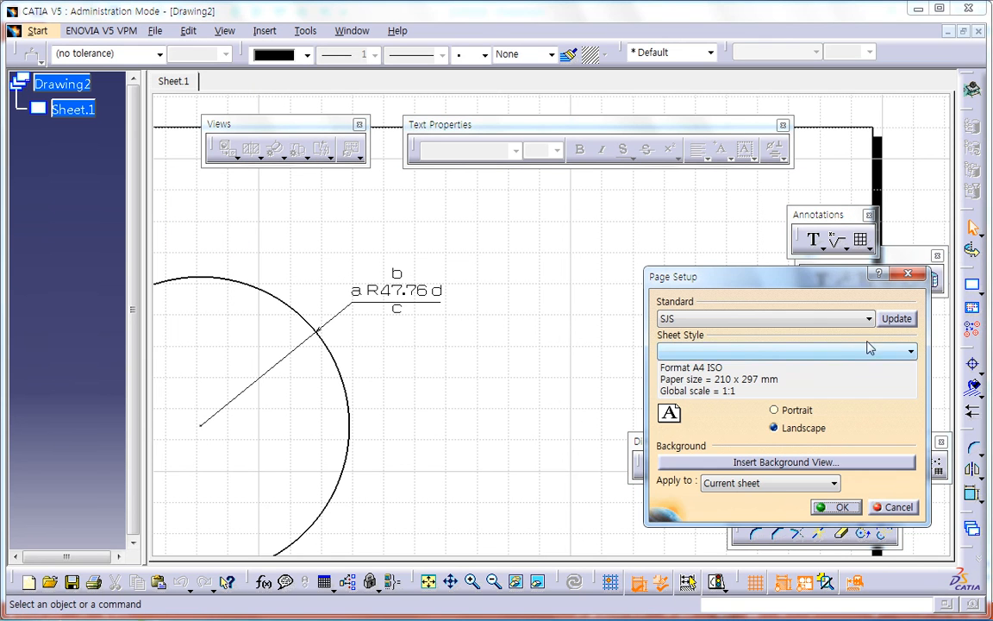
pyautogui.click(797, 318)
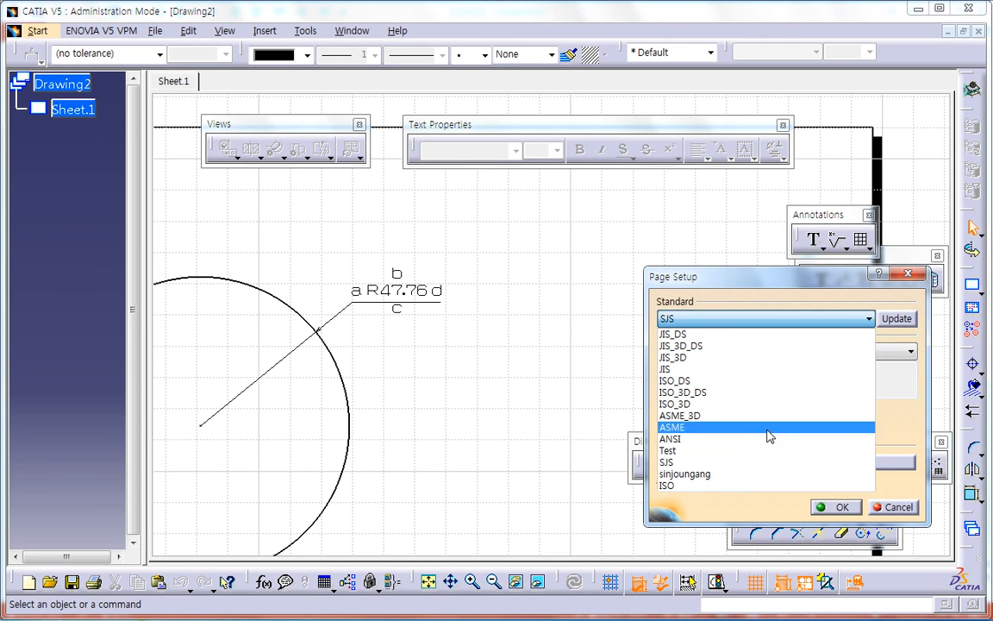
pyautogui.click(725, 463)
pyautogui.click(894, 508)
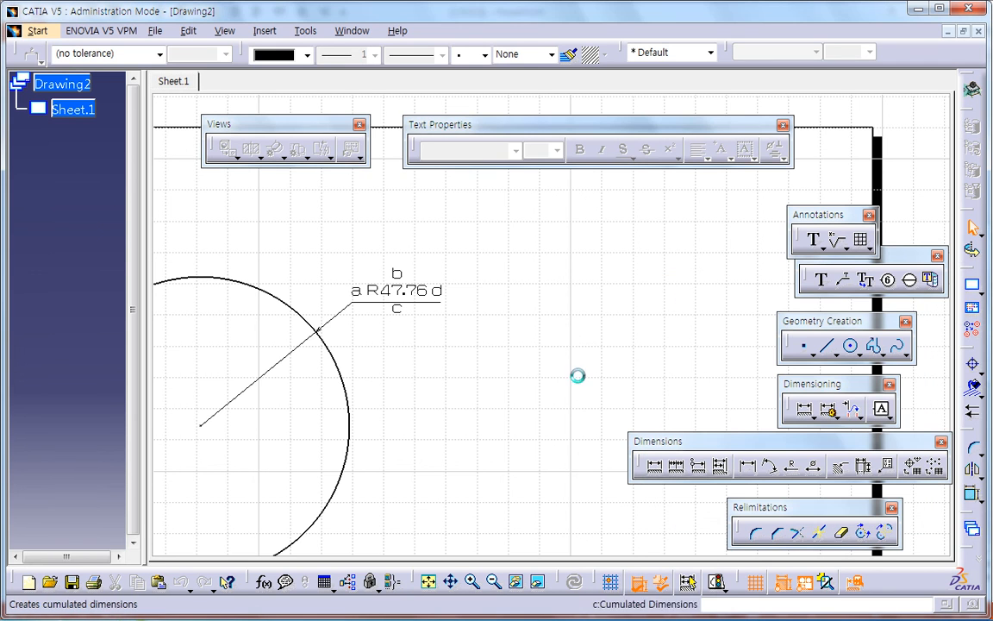
# - Open the drafting definition of the SJS standard for viewing and close it without editing
pyautogui.click(305, 30)
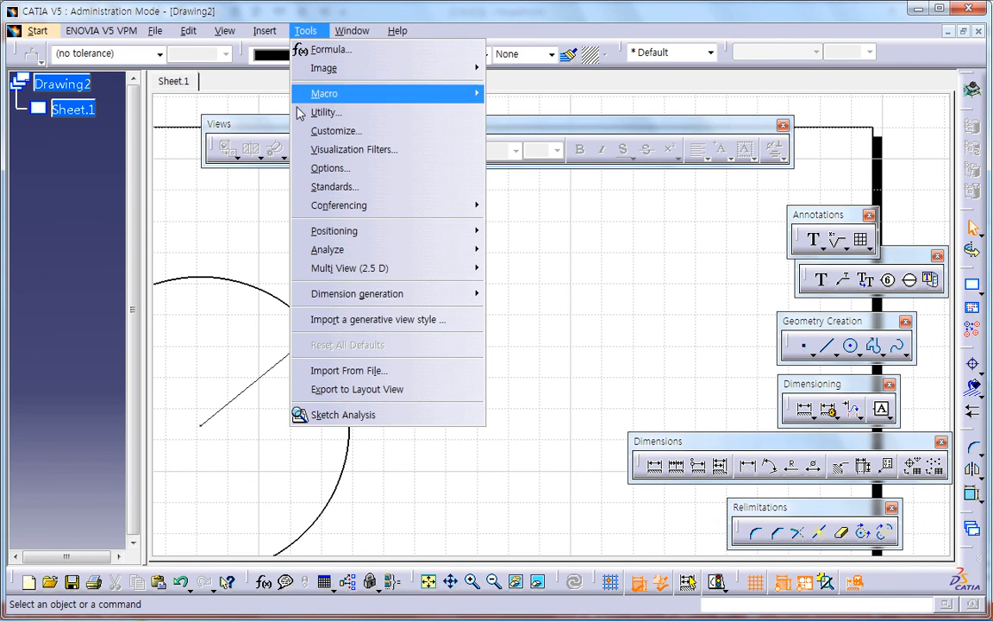
pyautogui.click(332, 186)
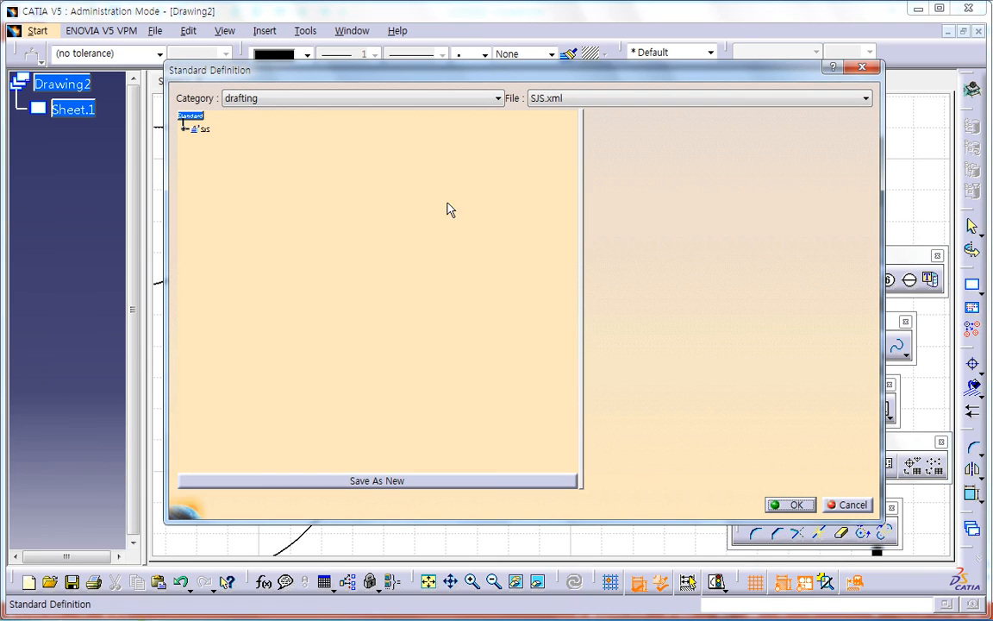
pyautogui.click(849, 505)
# - Update the drawing from the SJS standard file in the page setup and accept the update
pyautogui.click(155, 31)
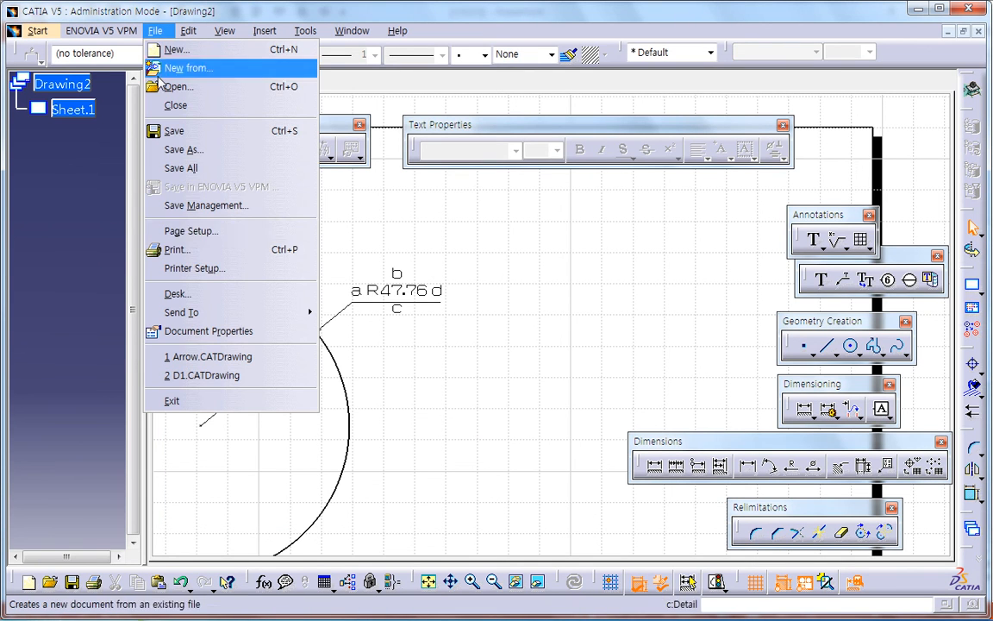
pyautogui.click(198, 242)
pyautogui.click(895, 319)
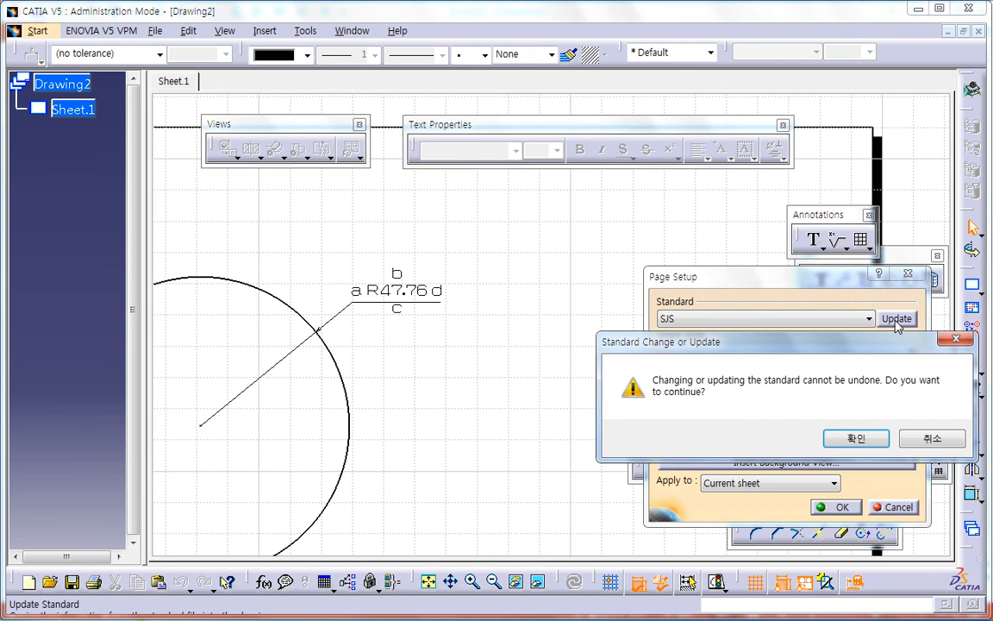
pyautogui.click(873, 439)
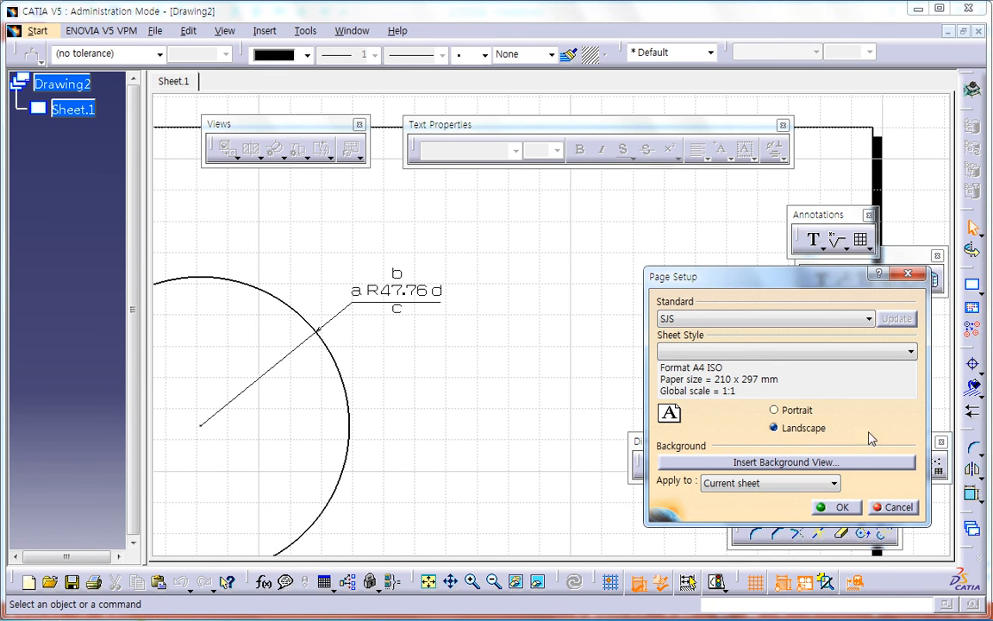
pyautogui.click(833, 506)
pyautogui.moveTo(470, 379)
pyautogui.mouseDown(button='middle')
pyautogui.moveTo(558, 370)
pyautogui.moveTo(556, 339)
pyautogui.mouseUp(button='middle')
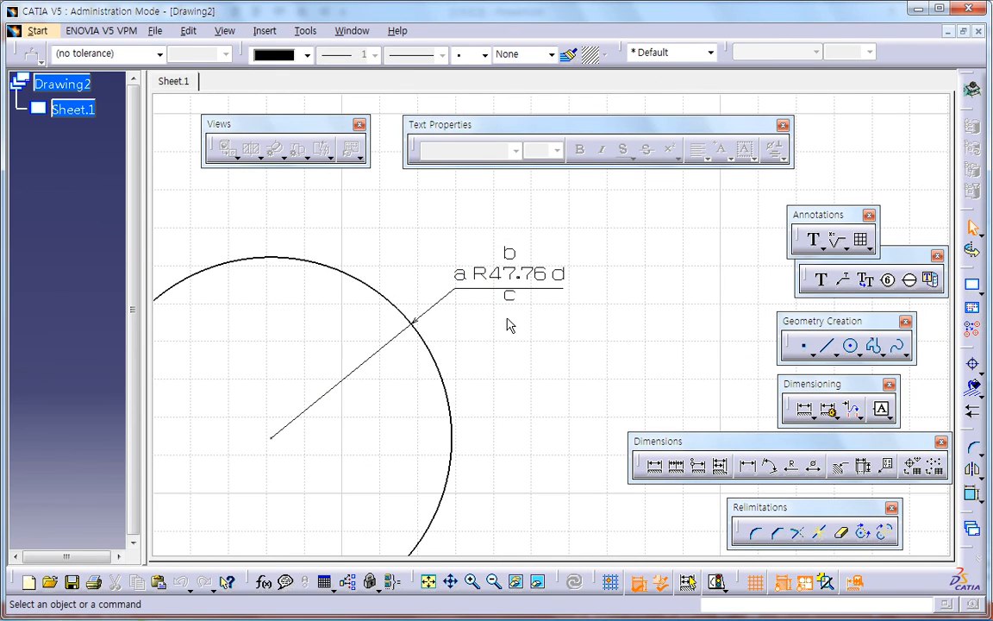
# - Switch to the 간격조정 presentation in PowerPoint and show slide 3 about applying the new standard to existing drawings
pyautogui.click(306, 32)
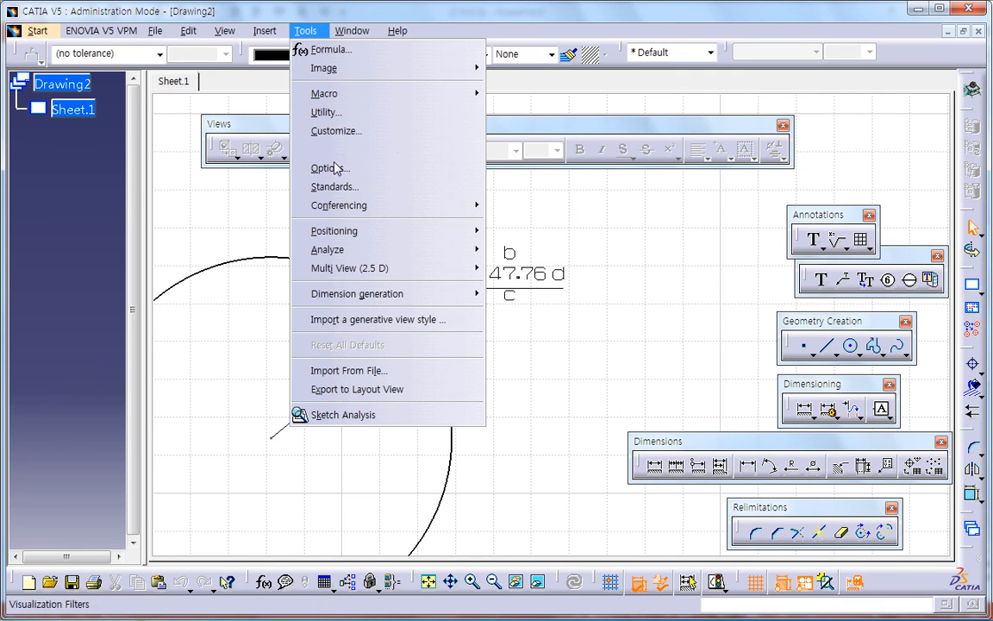
pyautogui.click(759, 315)
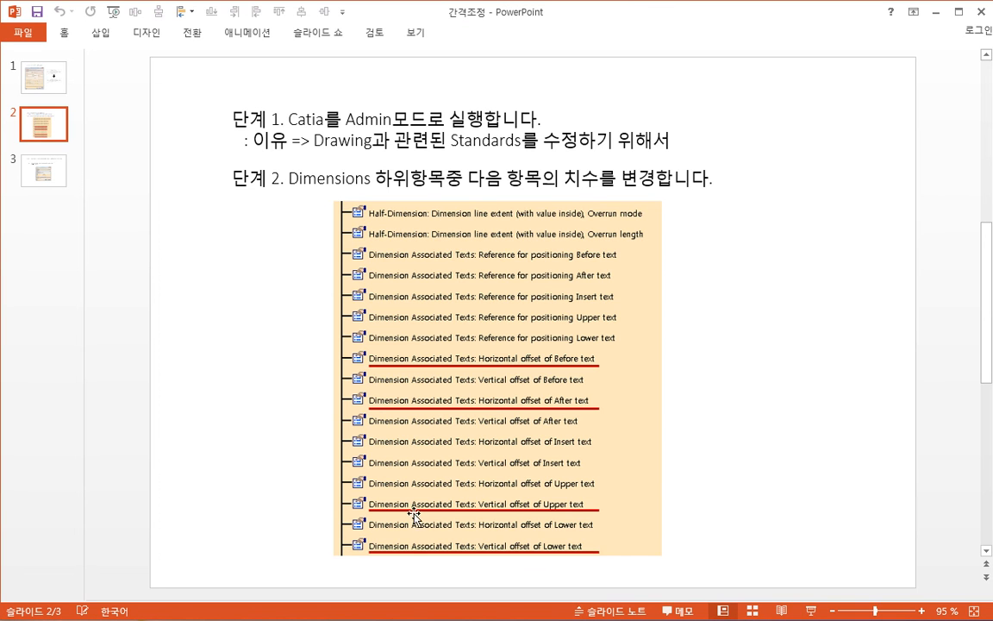
pyautogui.click(57, 175)
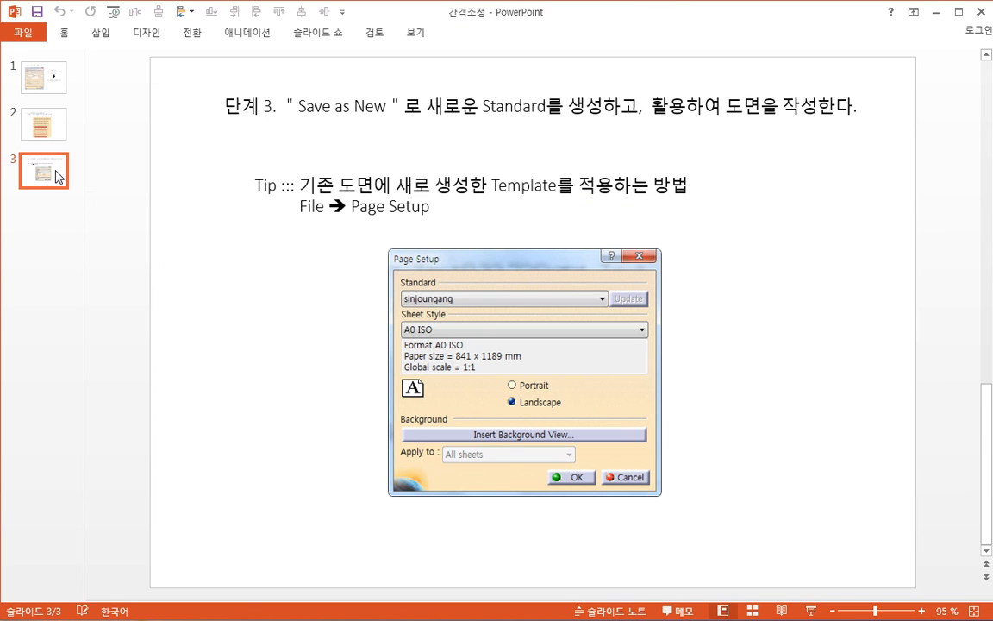